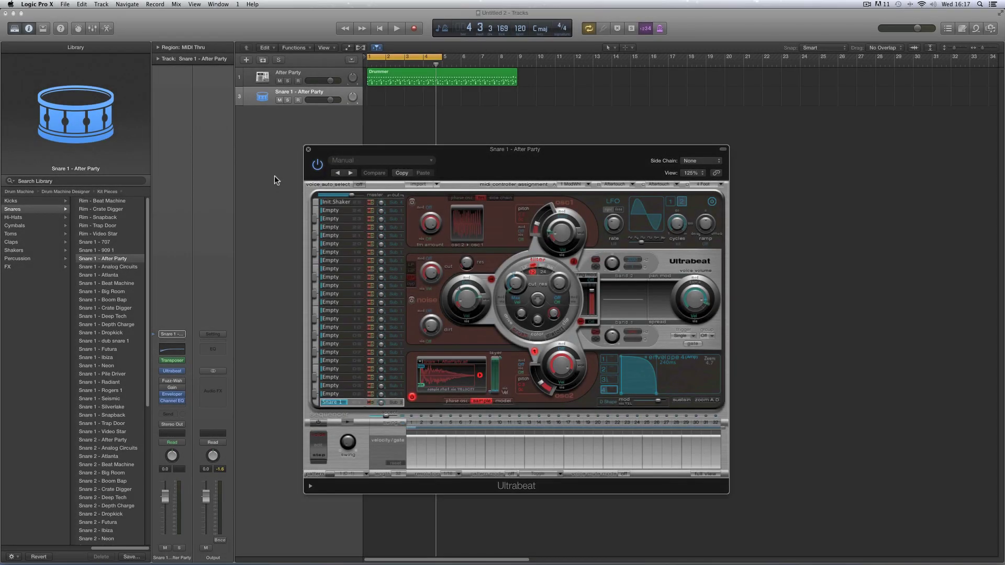
- Show and hide the Smart Controls of the Snare 1 - After Party track, and close its Ultrabeat window
{"action": "left_click_drag", "start_coordinate": [322, 150], "coordinate": [418, 113]}
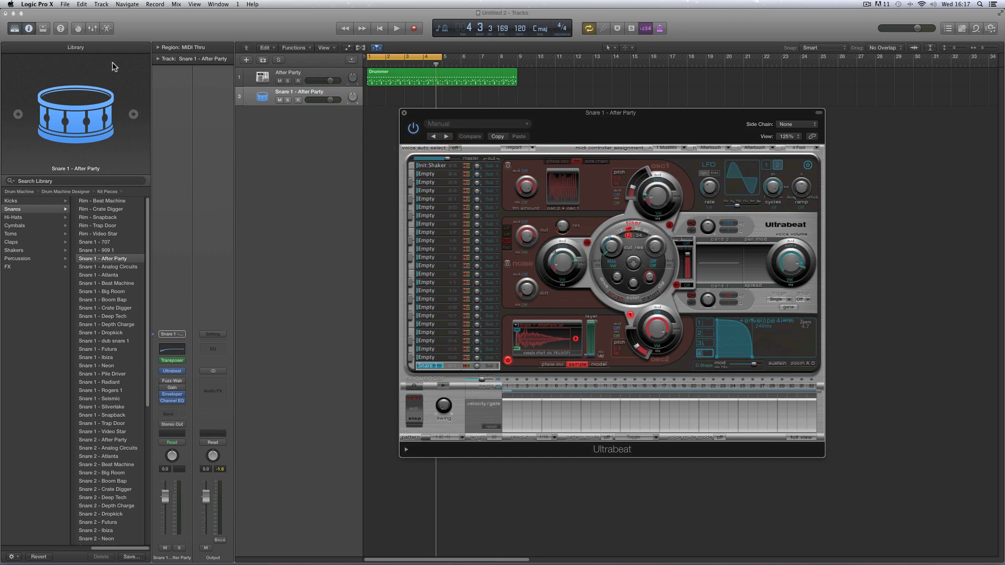
{"action": "left_click", "coordinate": [77, 28]}
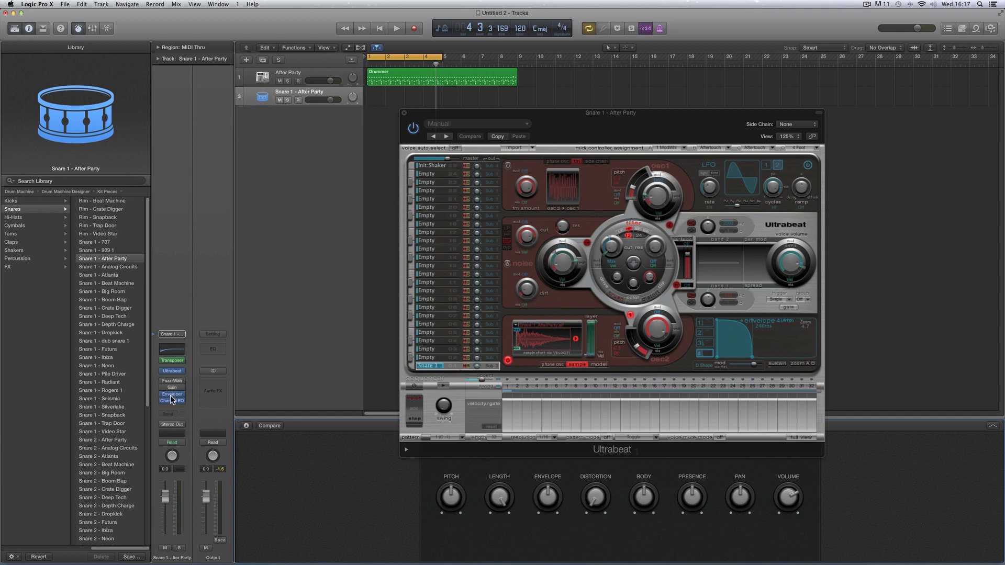
{"action": "mouse_move", "coordinate": [173, 395]}
{"action": "left_click", "coordinate": [78, 28]}
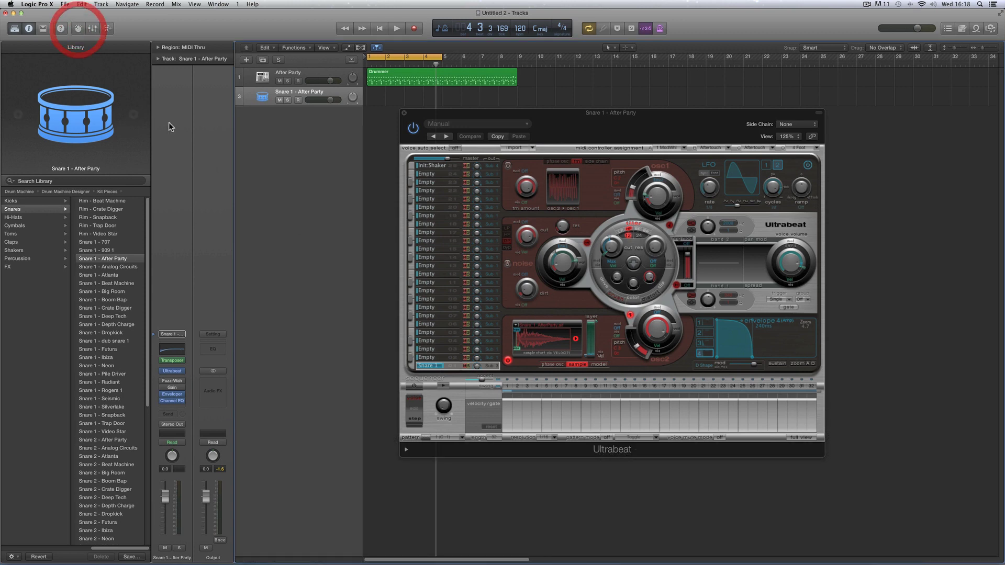
{"action": "left_click", "coordinate": [404, 113]}
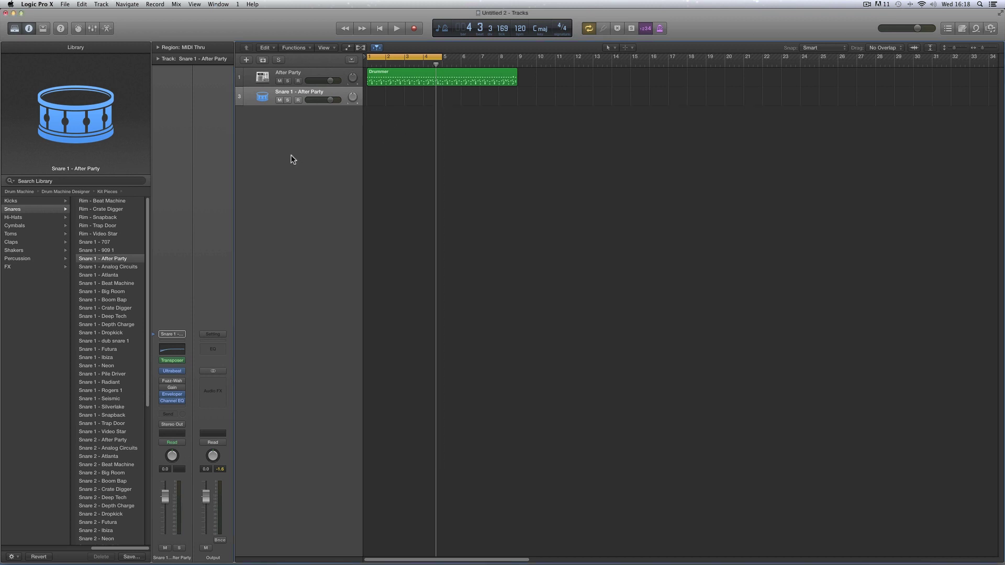
- Inspect the After Party kit track's Drum Machine Designer window and close it
{"action": "left_click", "coordinate": [307, 74]}
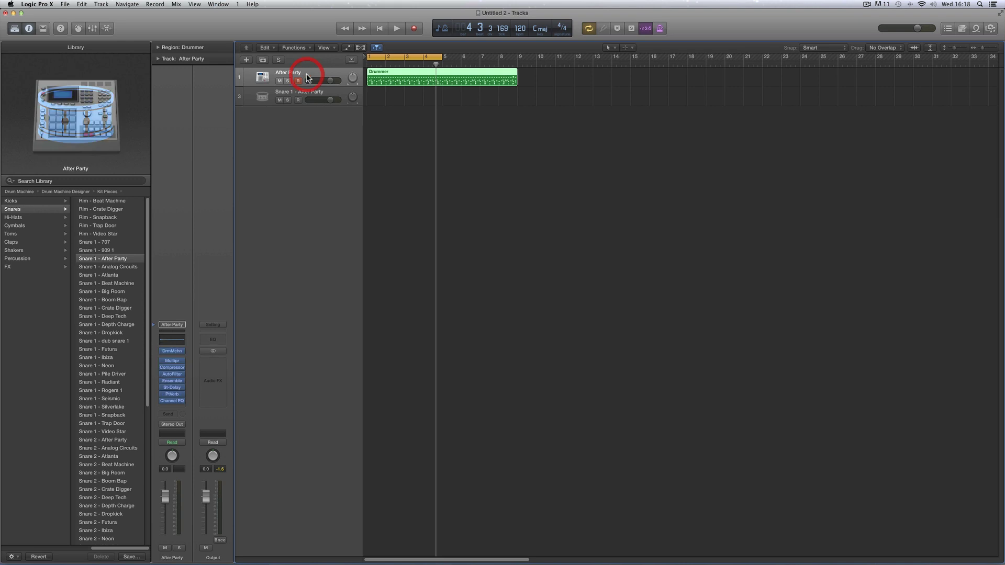
{"action": "left_click", "coordinate": [172, 352]}
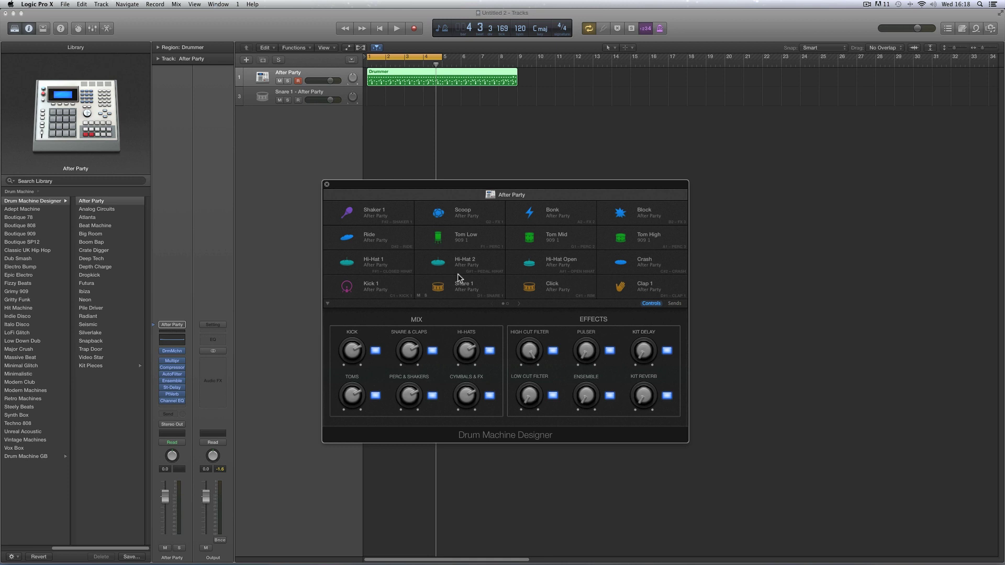
{"action": "left_click", "coordinate": [326, 184]}
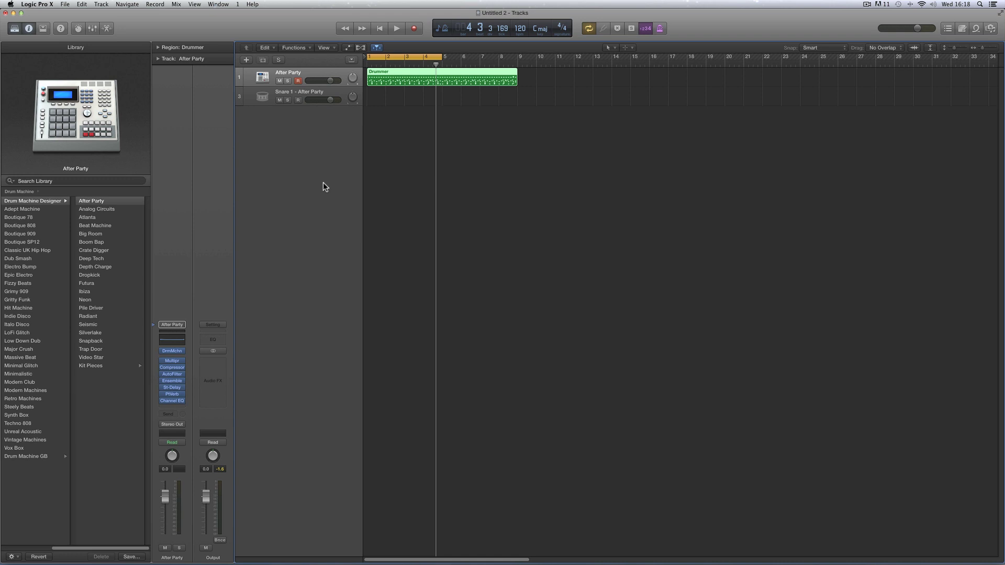
- Reopen the Ultrabeat instrument on the Snare 1 - After Party track and position its window over the arrangement
{"action": "left_click", "coordinate": [306, 92]}
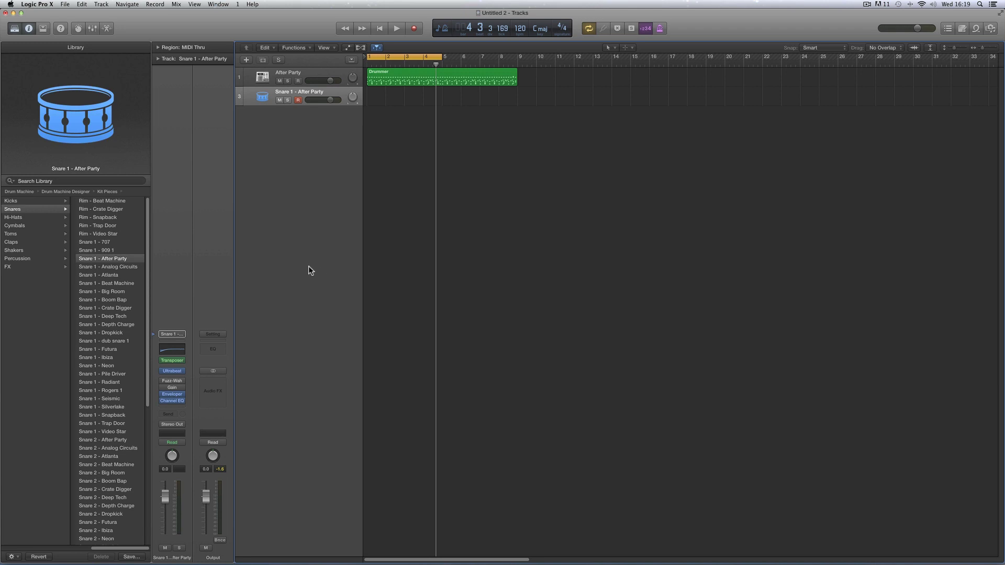
{"action": "left_click", "coordinate": [172, 370]}
{"action": "left_click_drag", "start_coordinate": [530, 119], "coordinate": [465, 151]}
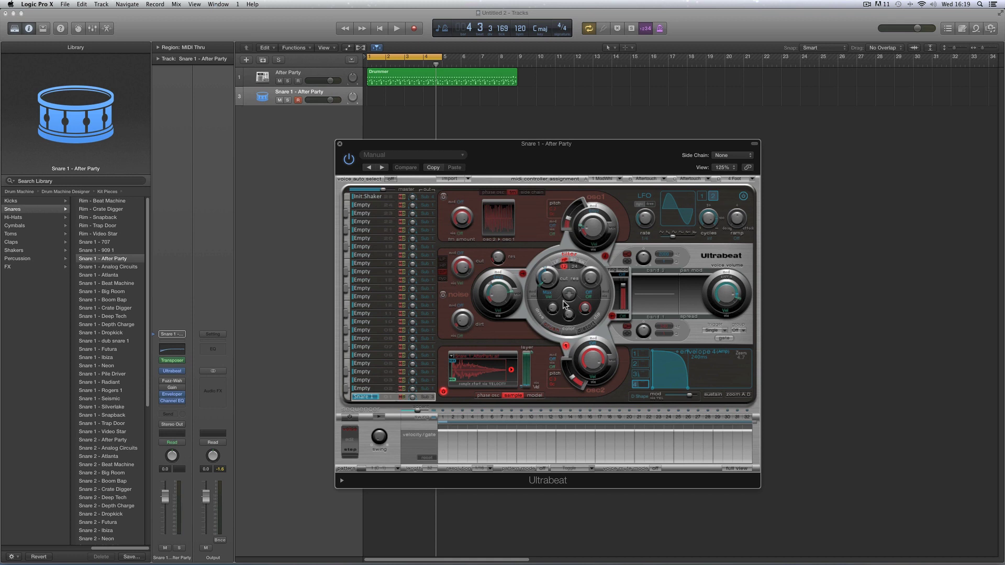
- Start loading a new sample into oscillator 2 and browse to the dt_rogers_1 folder in Music
{"action": "left_click", "coordinate": [499, 357]}
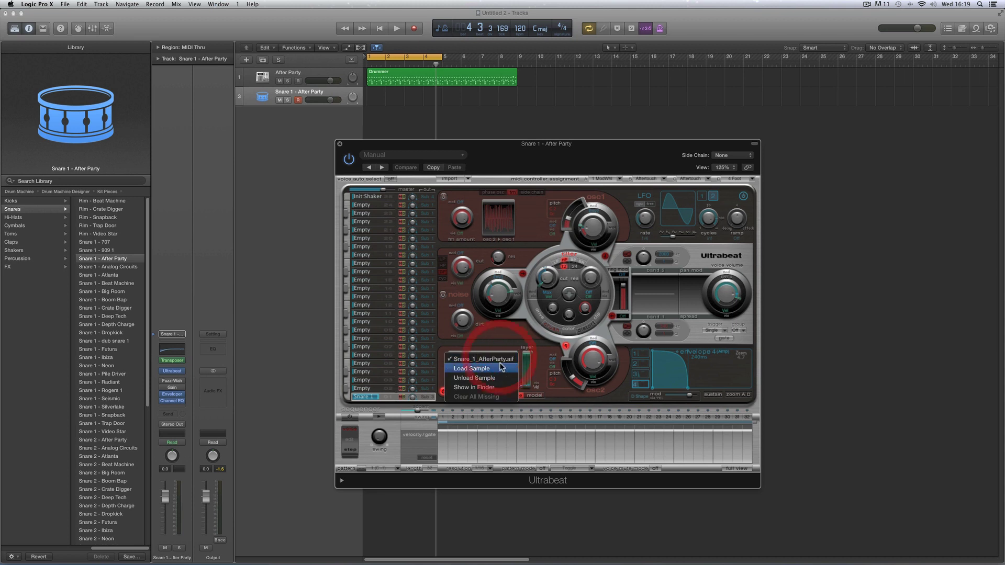
{"action": "left_click", "coordinate": [511, 361]}
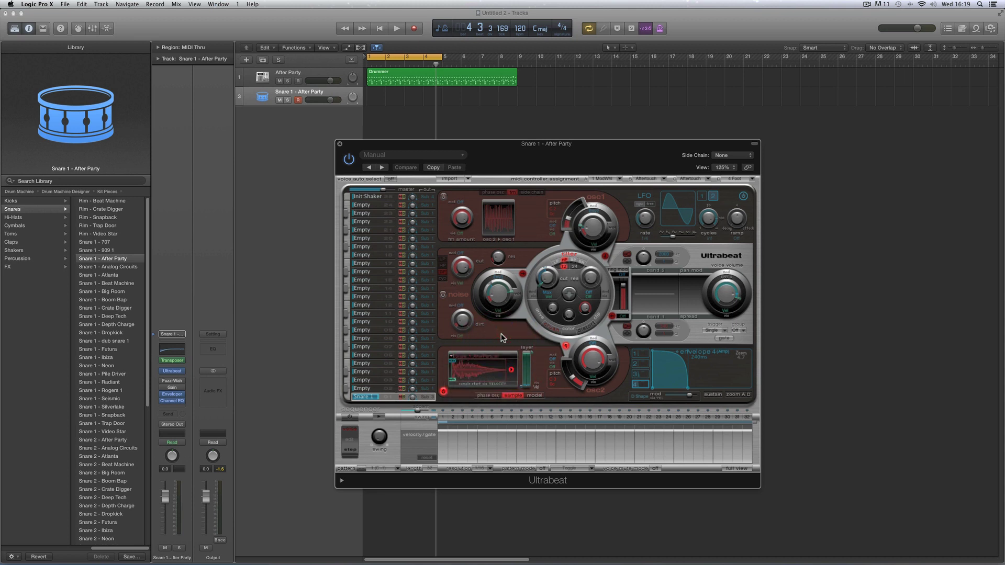
{"action": "left_click", "coordinate": [497, 360]}
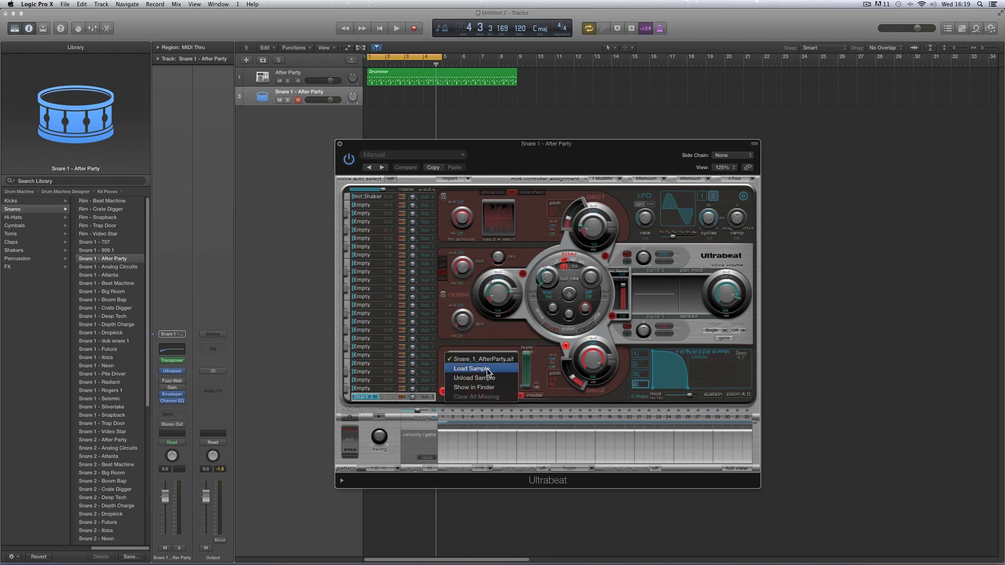
{"action": "left_click", "coordinate": [487, 371]}
{"action": "left_click_drag", "start_coordinate": [430, 51], "coordinate": [386, 123]}
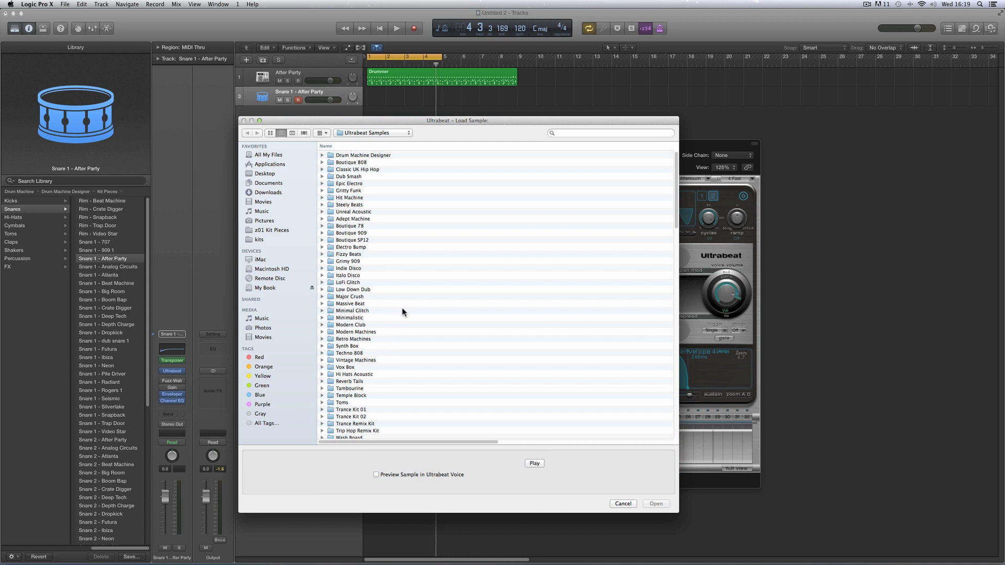
{"action": "left_click", "coordinate": [261, 212]}
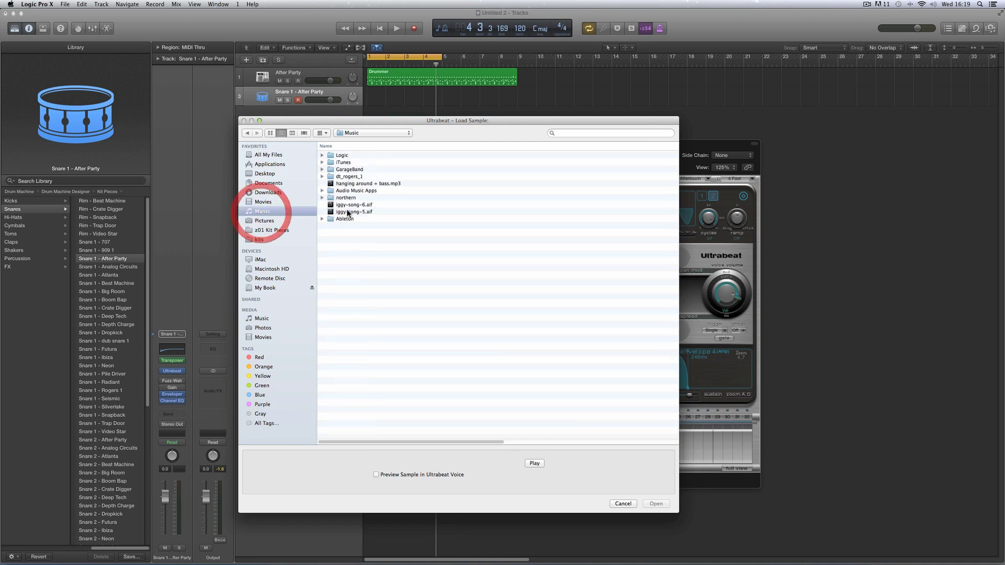
{"action": "double_click", "coordinate": [347, 177]}
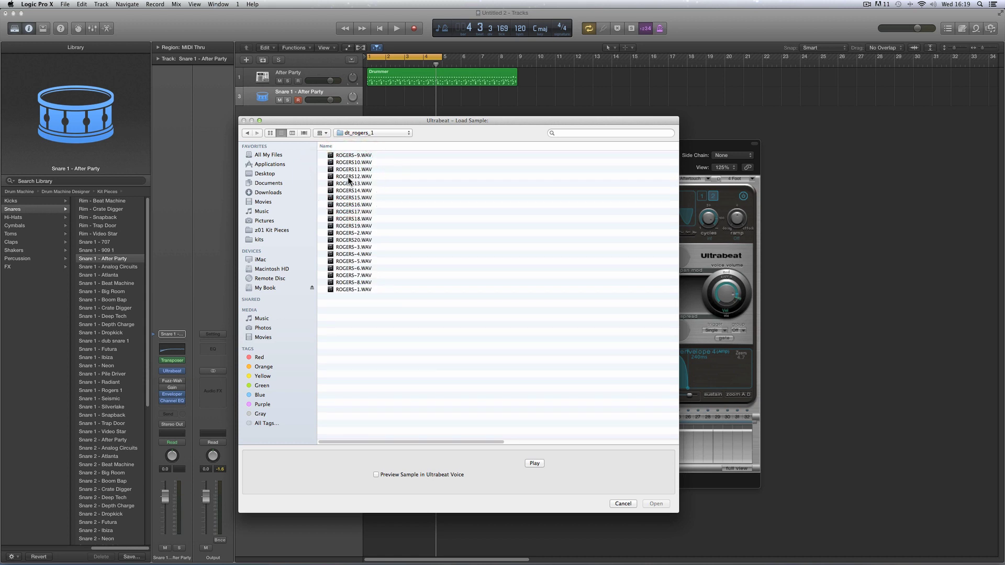
- Preview several Rogers samples and load ROGERS-2.WAV into oscillator 2
{"action": "left_click", "coordinate": [534, 464]}
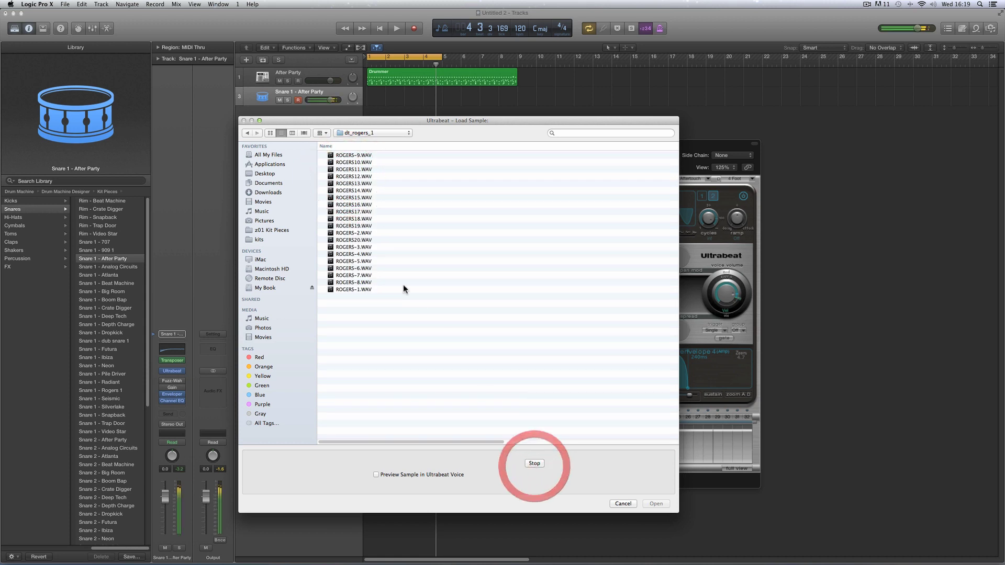
{"action": "left_click", "coordinate": [356, 211]}
{"action": "left_click", "coordinate": [358, 226]}
{"action": "left_click", "coordinate": [359, 233]}
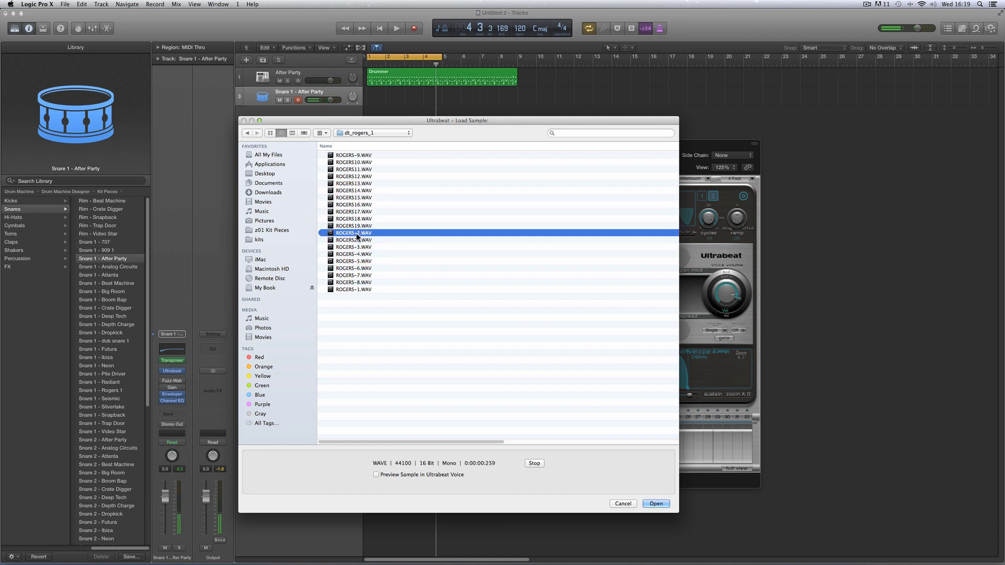
{"action": "left_click_drag", "start_coordinate": [543, 118], "coordinate": [490, 121]}
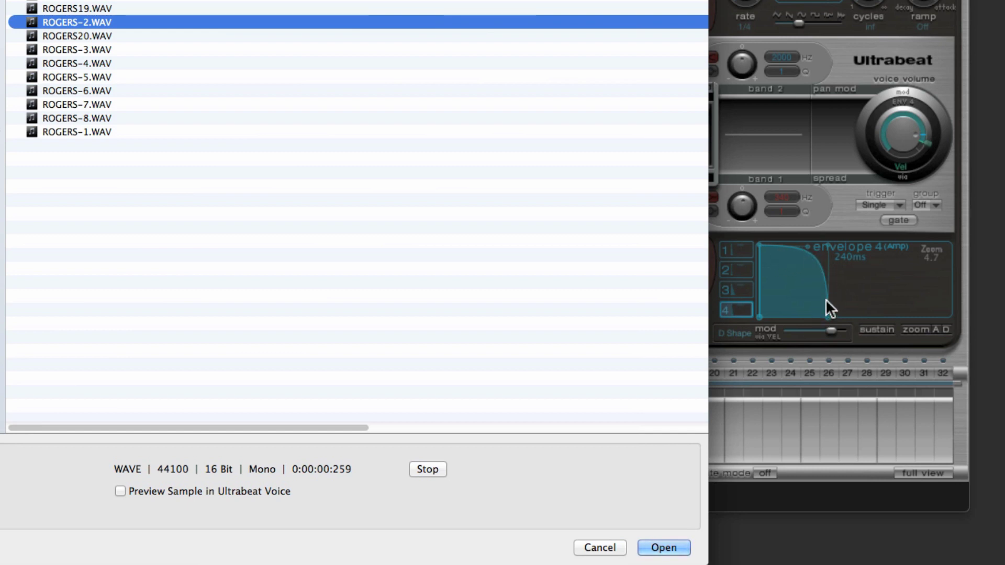
{"action": "left_click", "coordinate": [671, 550]}
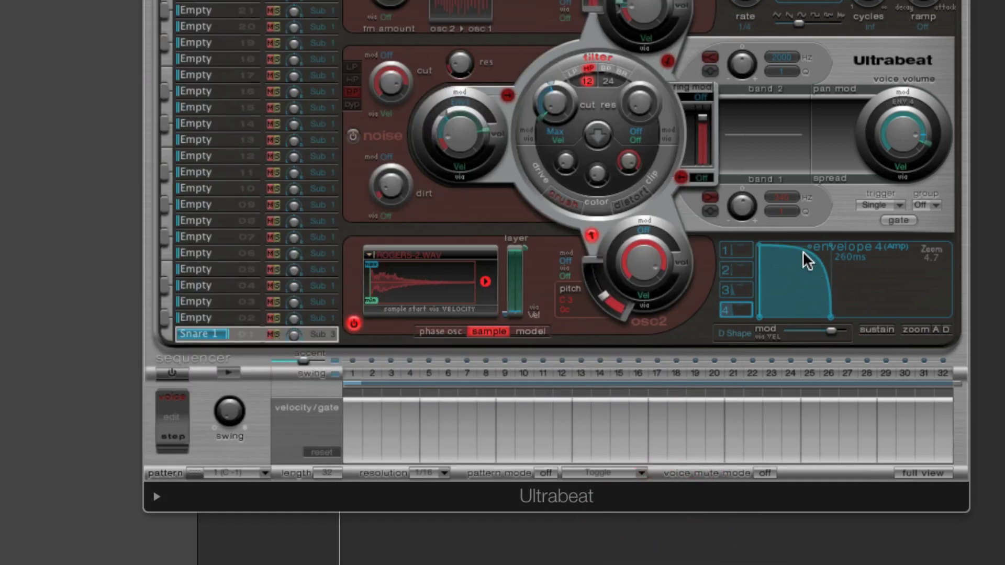
- Set the length of envelope 4 (Amp) to 260 ms to suit the ROGERS-2.WAV sample
{"action": "left_click_drag", "start_coordinate": [808, 260], "coordinate": [825, 287]}
{"action": "left_click", "coordinate": [830, 316]}
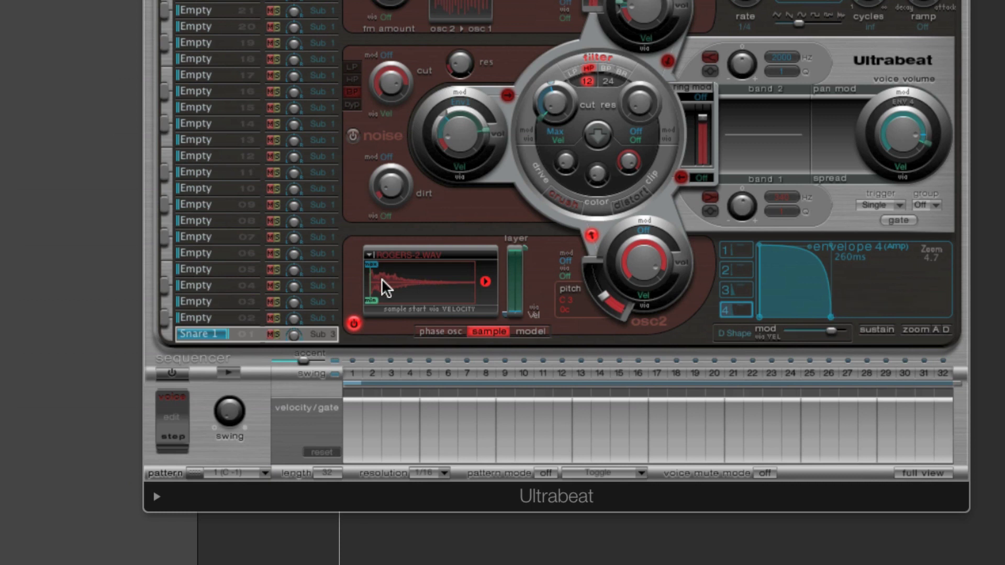
{"action": "left_click", "coordinate": [417, 255]}
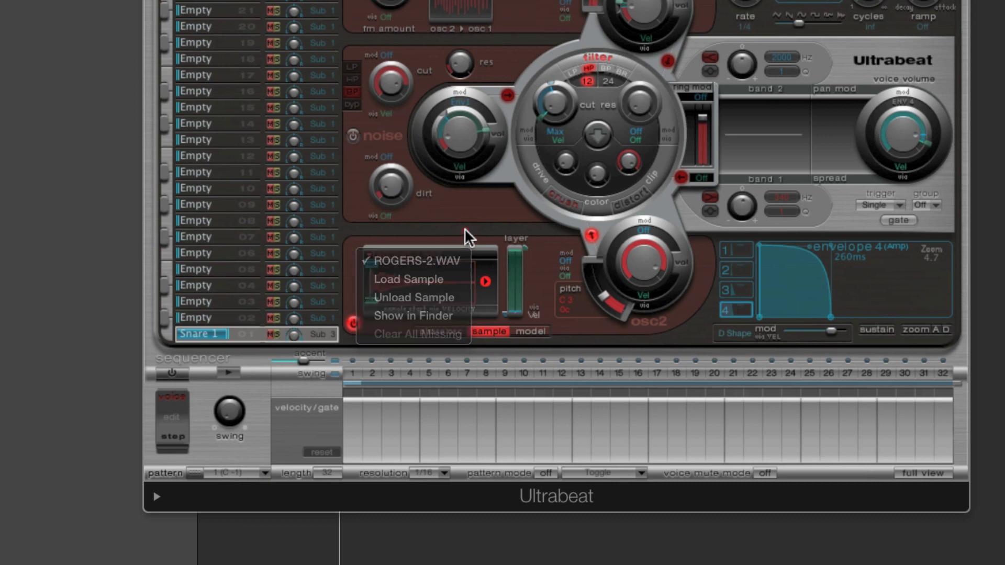
{"action": "left_click", "coordinate": [467, 235]}
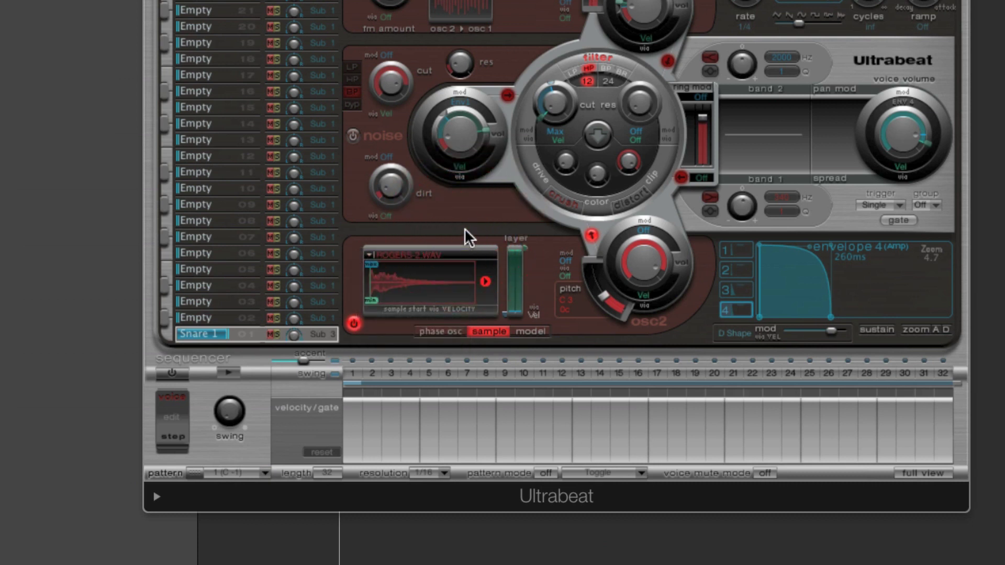
{"action": "left_click", "coordinate": [830, 318]}
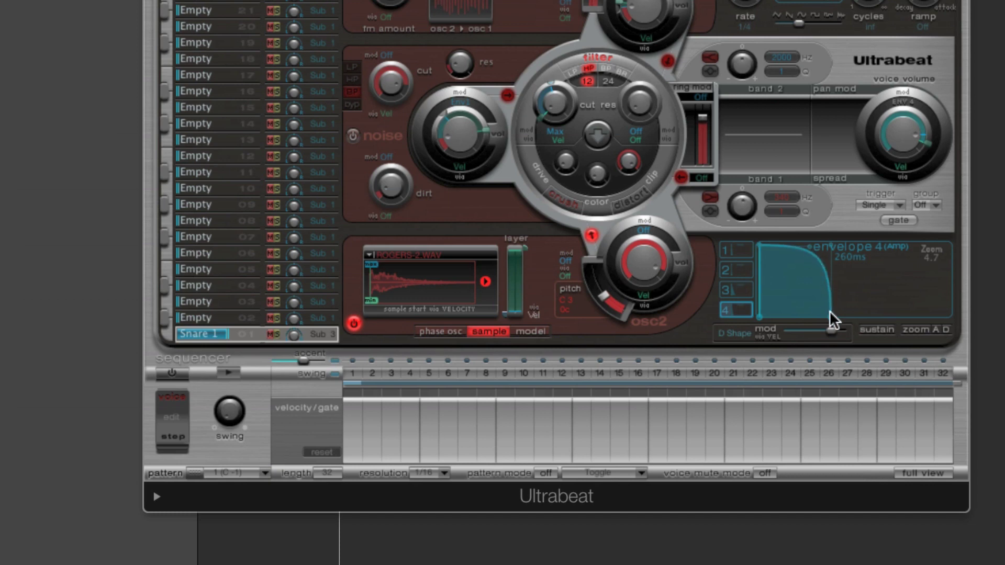
{"action": "left_click", "coordinate": [829, 317]}
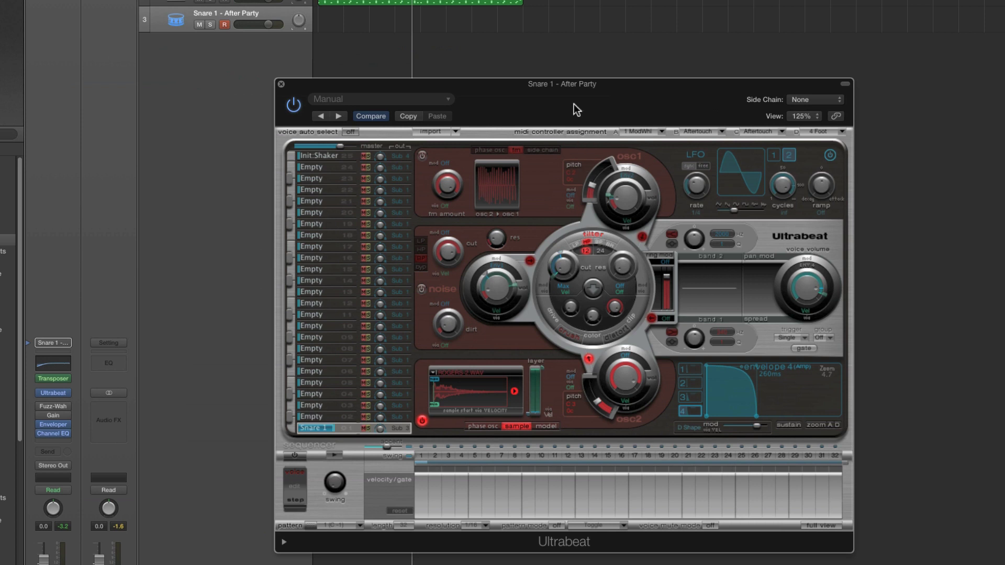
- Program Snare 1 hits on steps 1, 5, 9 and 13 of the sequencer and shorten the pattern to 16 steps
{"action": "left_click_drag", "start_coordinate": [565, 90], "coordinate": [567, 94]}
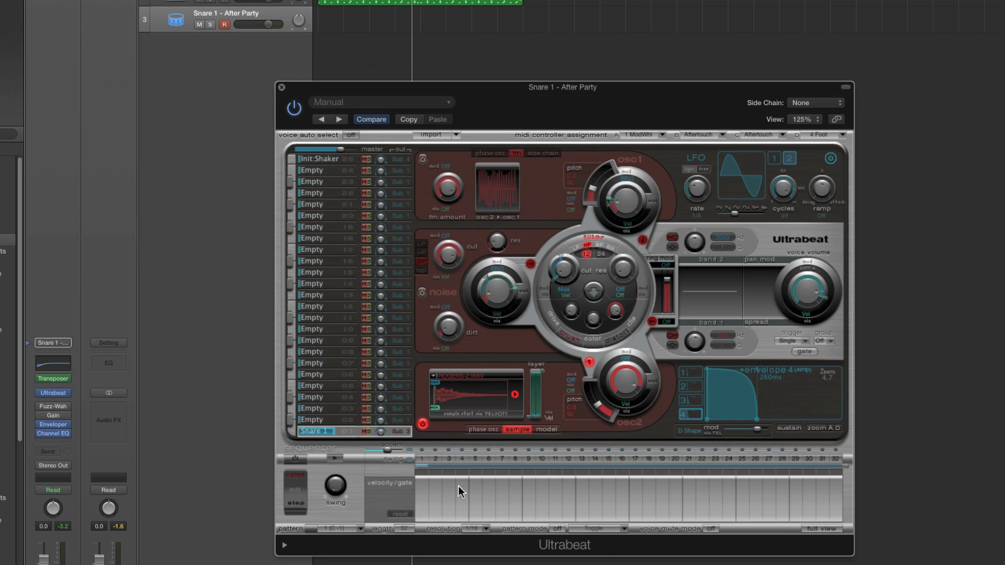
{"action": "left_click", "coordinate": [422, 460]}
{"action": "left_click", "coordinate": [474, 459]}
{"action": "left_click", "coordinate": [529, 460]}
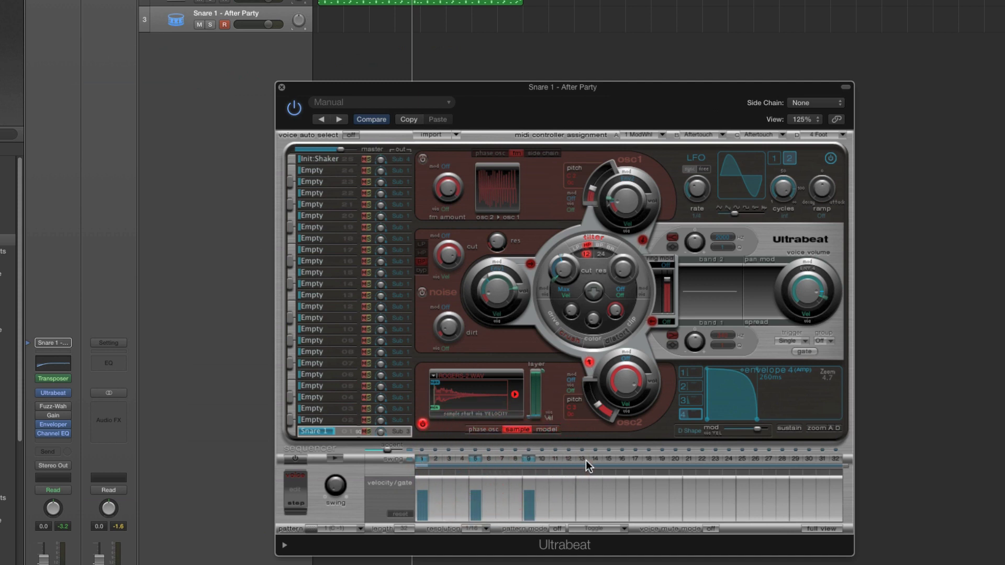
{"action": "left_click", "coordinate": [583, 460]}
{"action": "left_click_drag", "start_coordinate": [843, 468], "coordinate": [636, 466]}
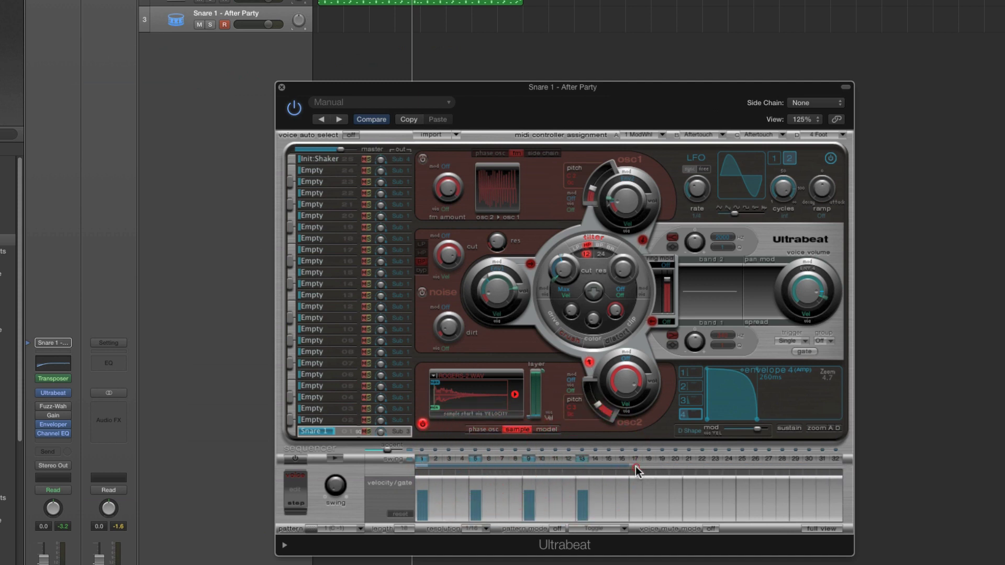
- Turn on Ultrabeat's sequencer and play the pattern to audition the new snare
{"action": "left_click", "coordinate": [332, 458]}
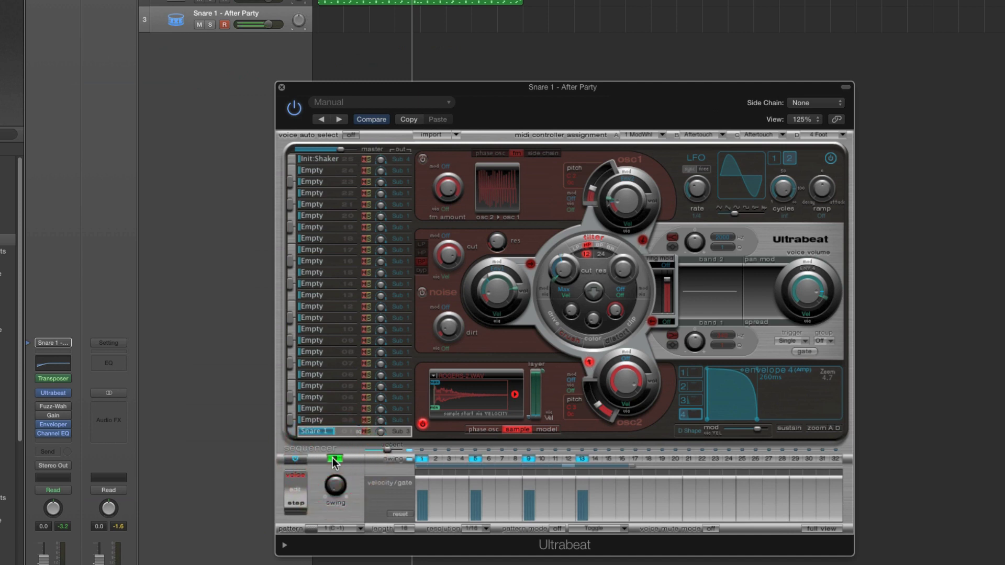
{"action": "left_click", "coordinate": [332, 457]}
{"action": "left_click", "coordinate": [335, 458]}
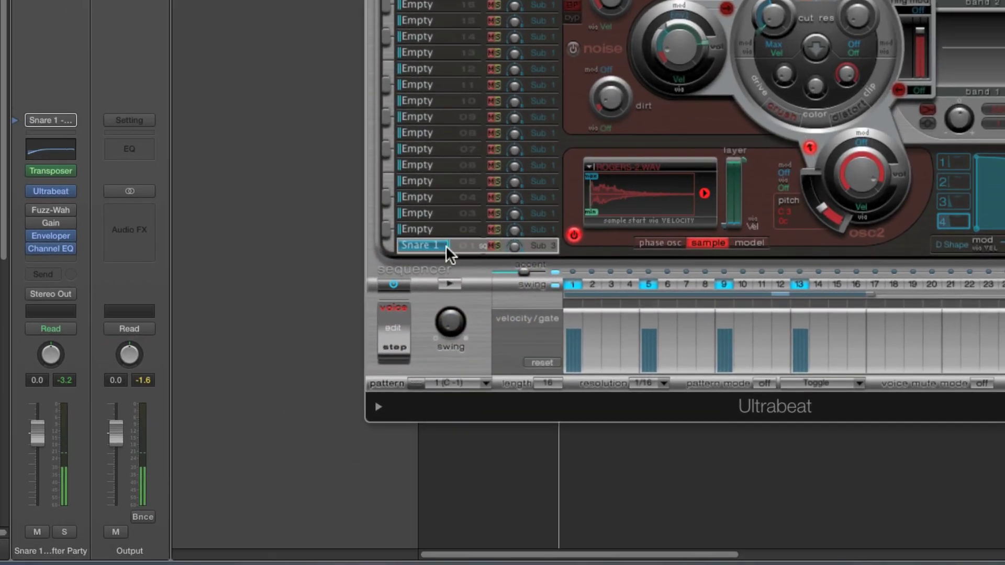
- Raise the volume of the Snare 1 voice slightly in Ultrabeat's mixer list
{"action": "left_click", "coordinate": [338, 431]}
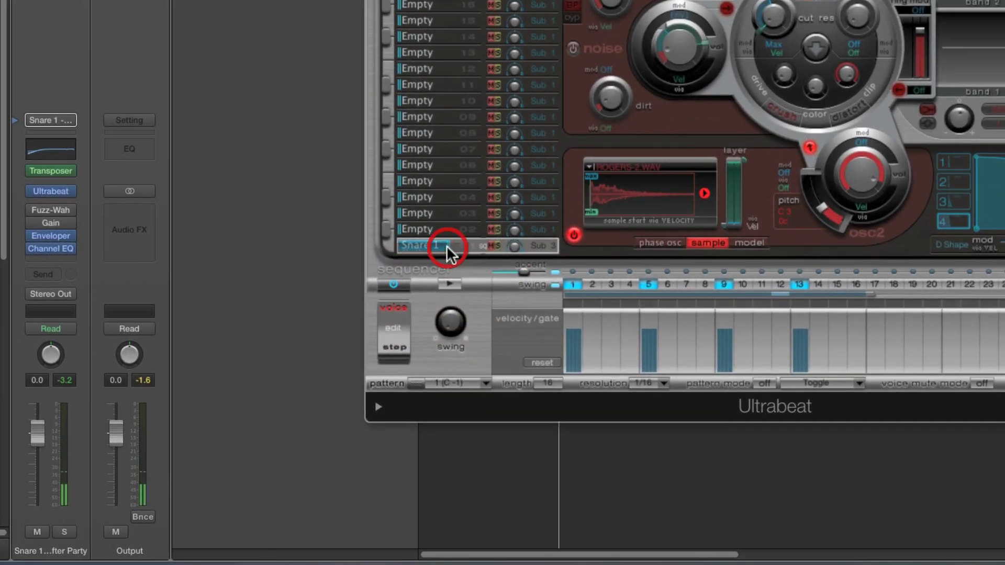
{"action": "left_click", "coordinate": [447, 243]}
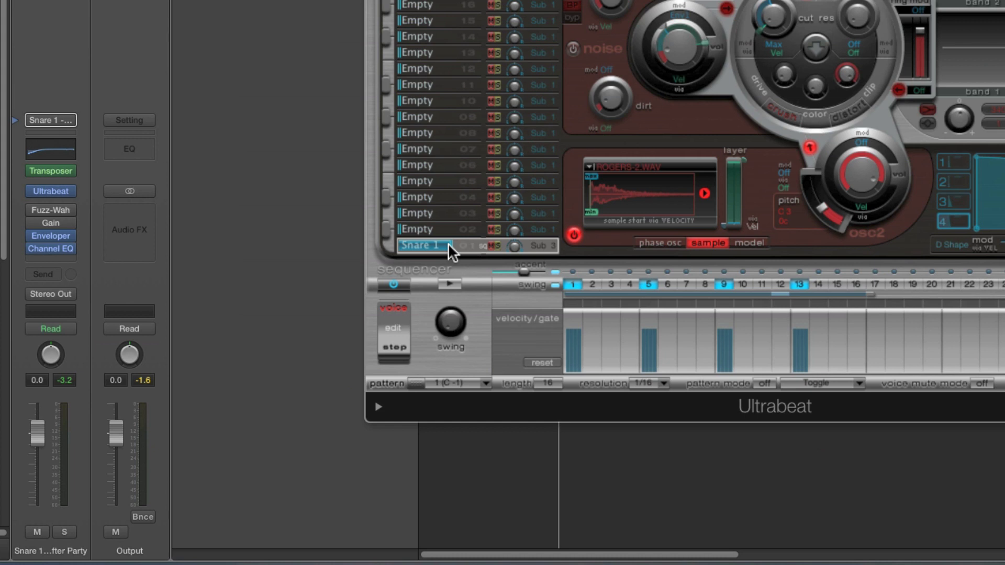
{"action": "left_click_drag", "start_coordinate": [447, 243], "coordinate": [457, 246]}
{"action": "left_click_drag", "start_coordinate": [457, 244], "coordinate": [457, 243]}
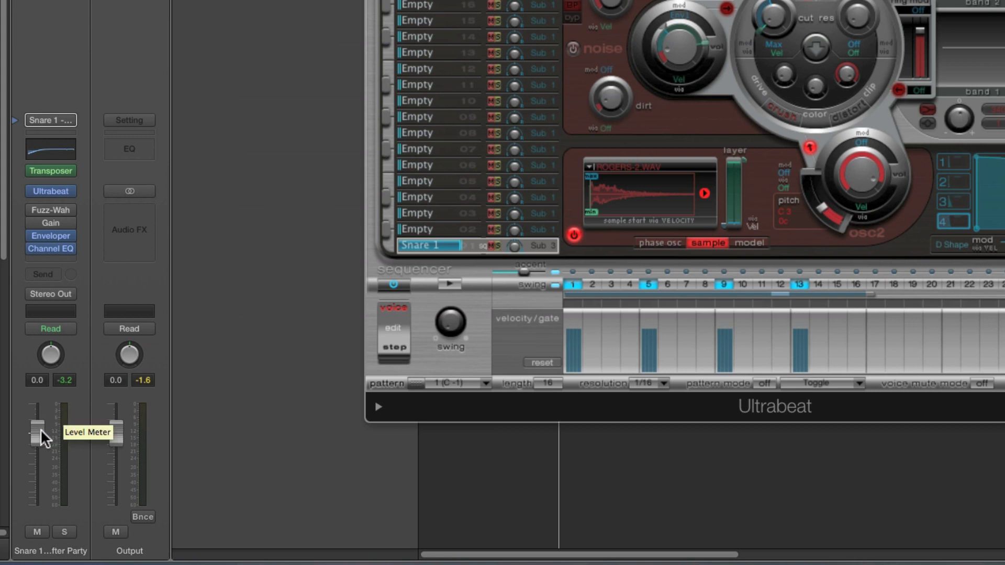
- Reset the Snare 1 channel's peak reading and play the sequencer pattern to check the snare's output level
{"action": "mouse_move", "coordinate": [39, 429]}
{"action": "left_mouse_down"}
{"action": "mouse_move", "coordinate": [41, 458]}
{"action": "mouse_move", "coordinate": [40, 441]}
{"action": "left_mouse_up"}
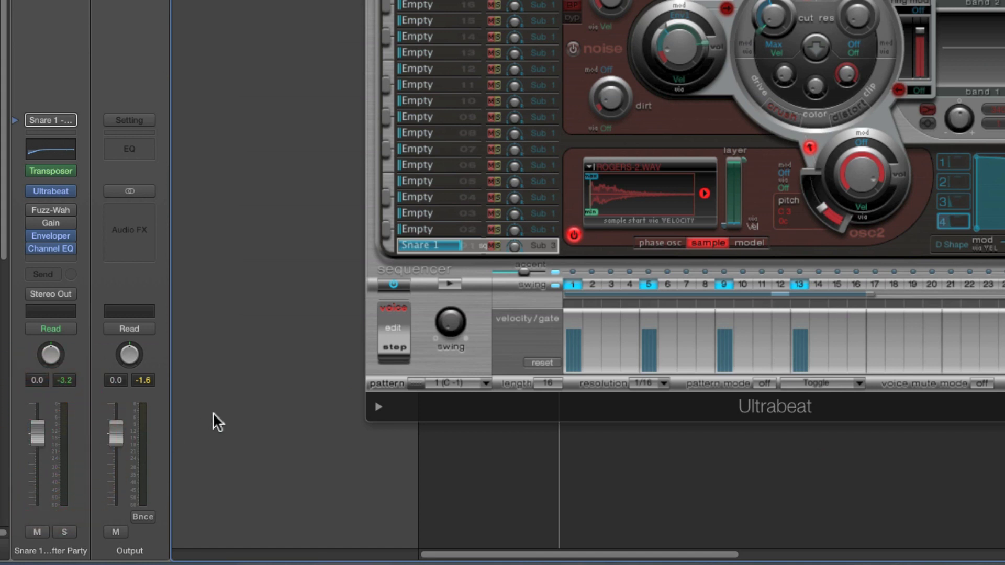
{"action": "left_click", "coordinate": [66, 382]}
{"action": "left_click", "coordinate": [450, 284]}
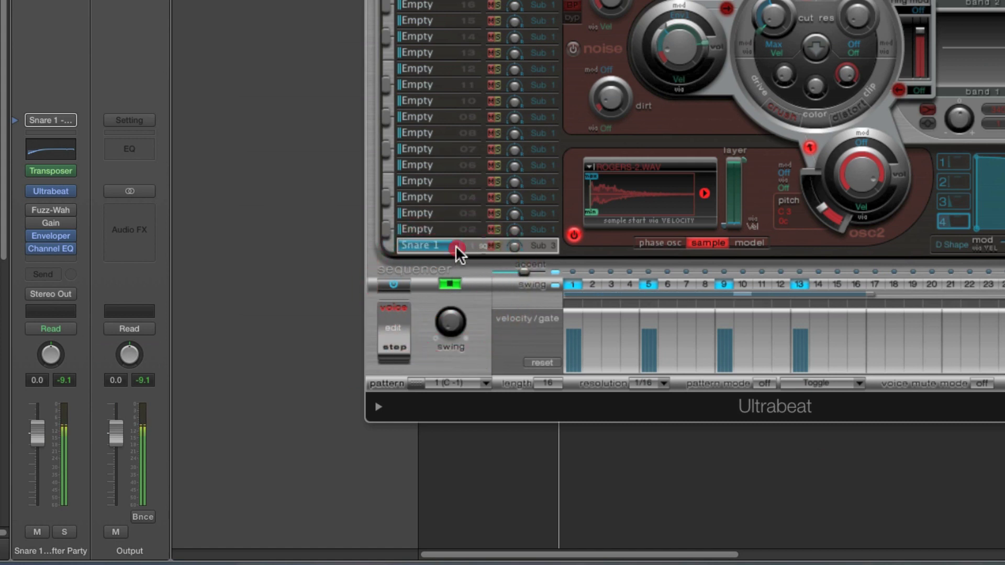
{"action": "left_click", "coordinate": [450, 284]}
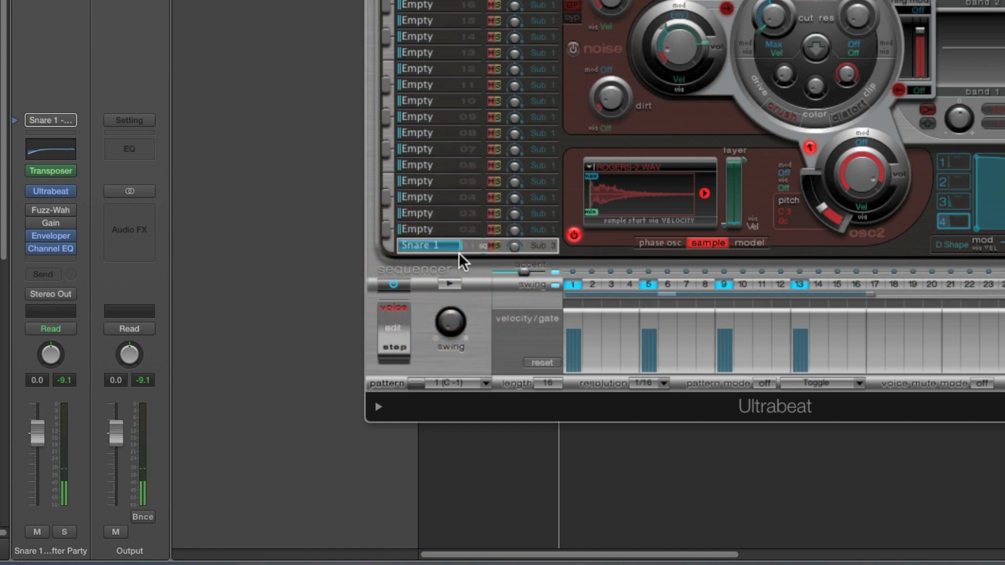
- Raise the Snare 1 voice's volume further in the mixer list while playing the sequencer pattern
{"action": "left_click", "coordinate": [450, 284]}
{"action": "left_click_drag", "start_coordinate": [457, 246], "coordinate": [470, 247]}
{"action": "left_click", "coordinate": [455, 280]}
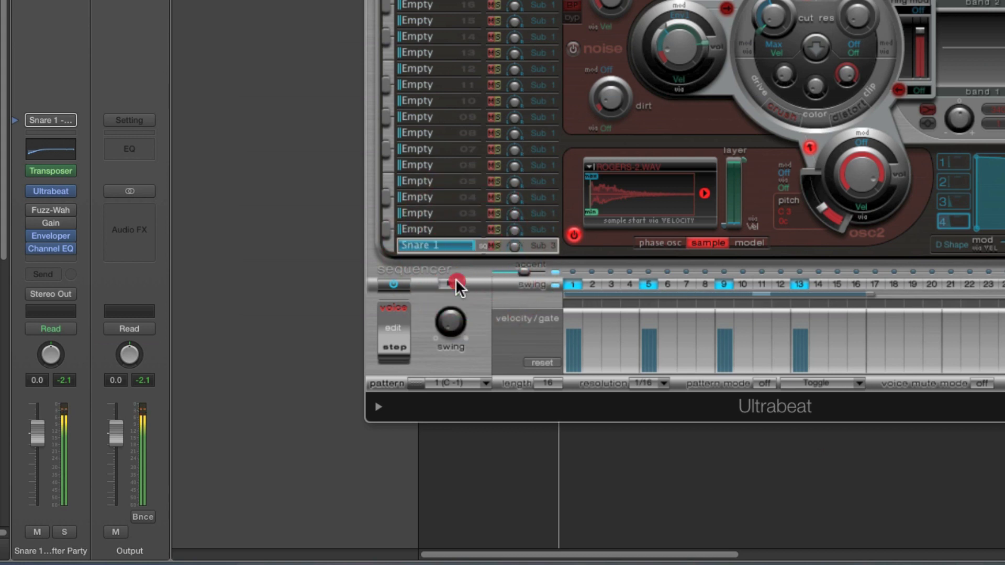
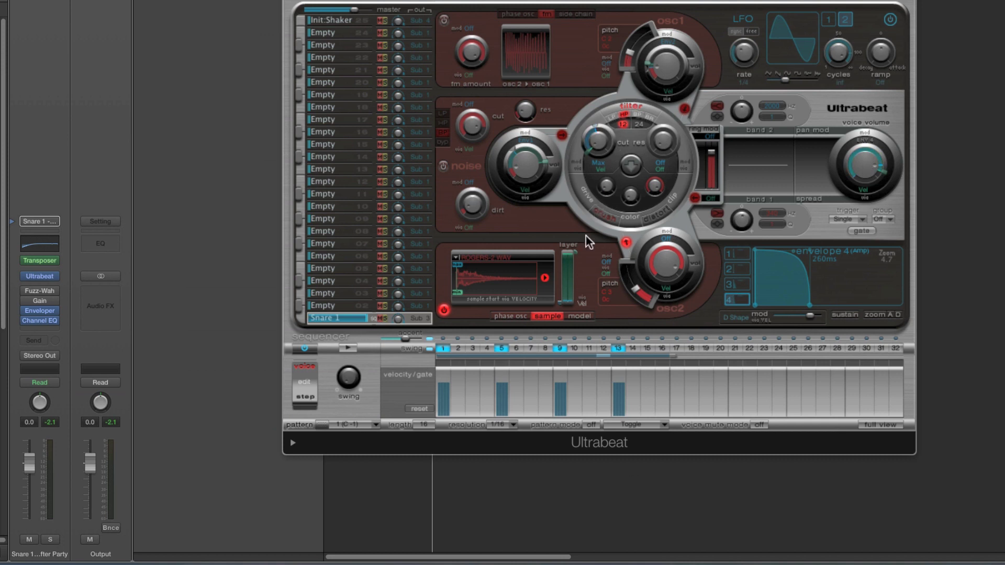
- Raise the velocity of step 1 to maximum and lower steps 9 and 13 so the hits get progressively softer
{"action": "left_click_drag", "start_coordinate": [443, 385], "coordinate": [444, 372]}
{"action": "left_click_drag", "start_coordinate": [560, 389], "coordinate": [559, 403]}
{"action": "left_click_drag", "start_coordinate": [621, 389], "coordinate": [621, 416]}
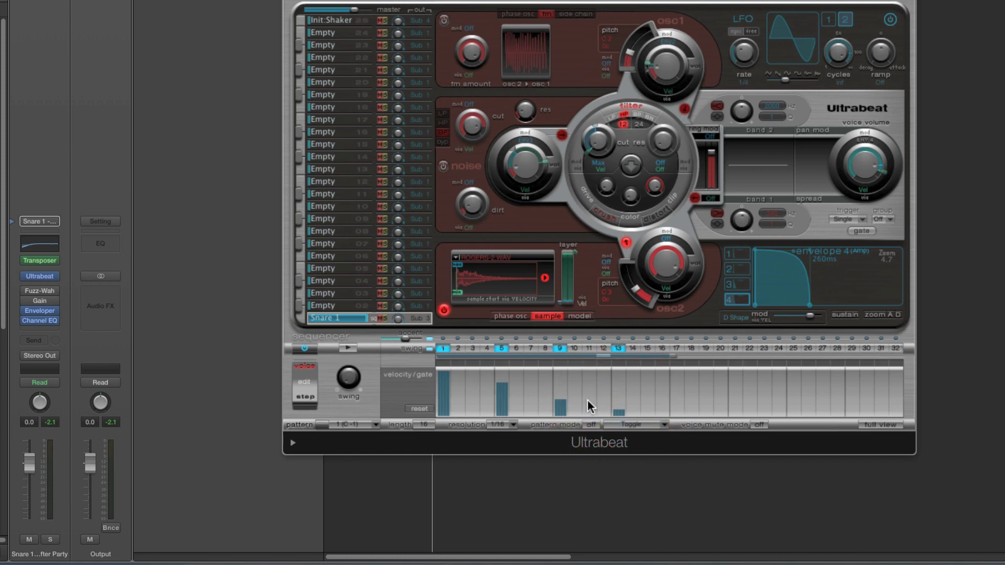
- Play the sequencer pattern twice to audition the snare's response to the different velocities
{"action": "left_click", "coordinate": [347, 349]}
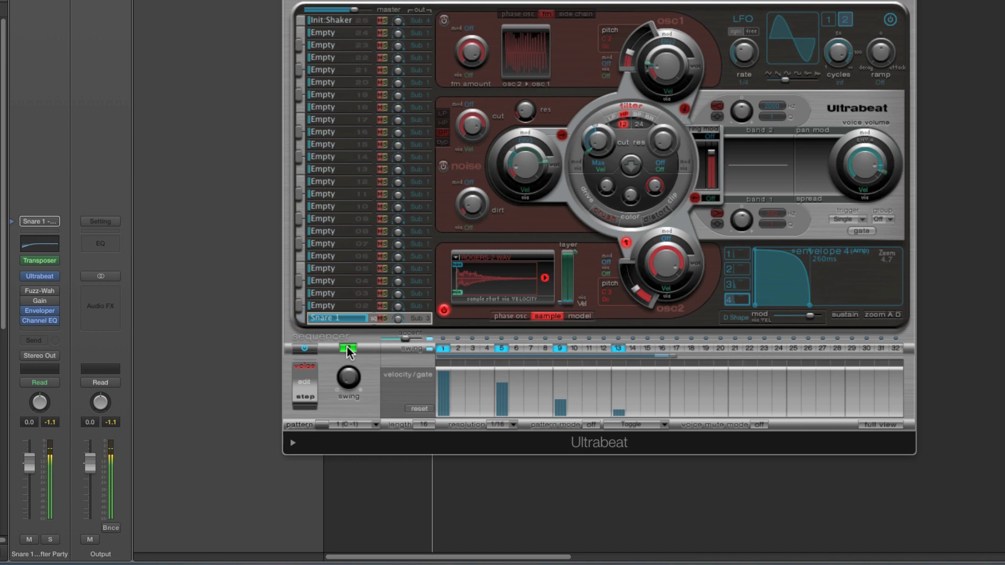
{"action": "left_click", "coordinate": [347, 350]}
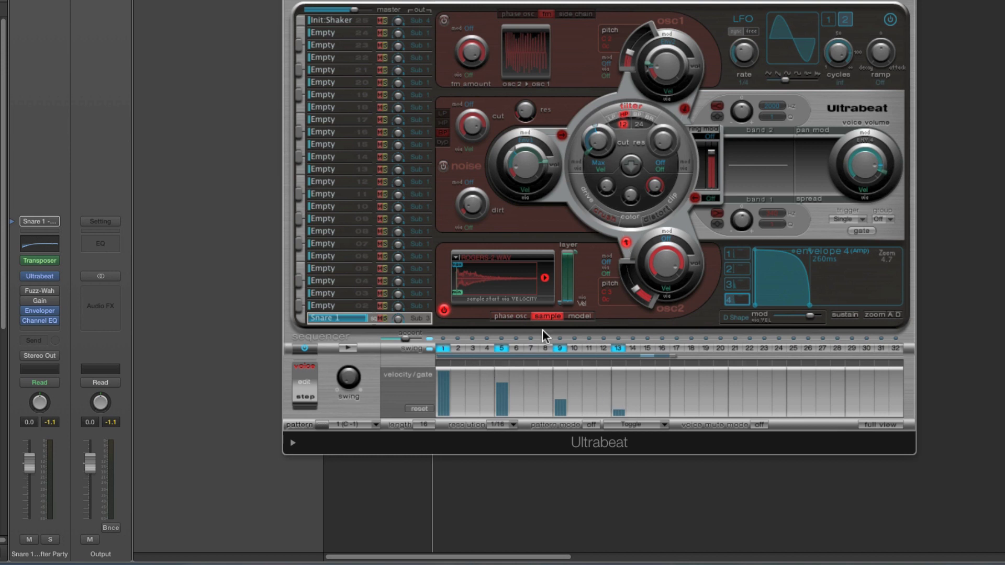
{"action": "left_click", "coordinate": [350, 350]}
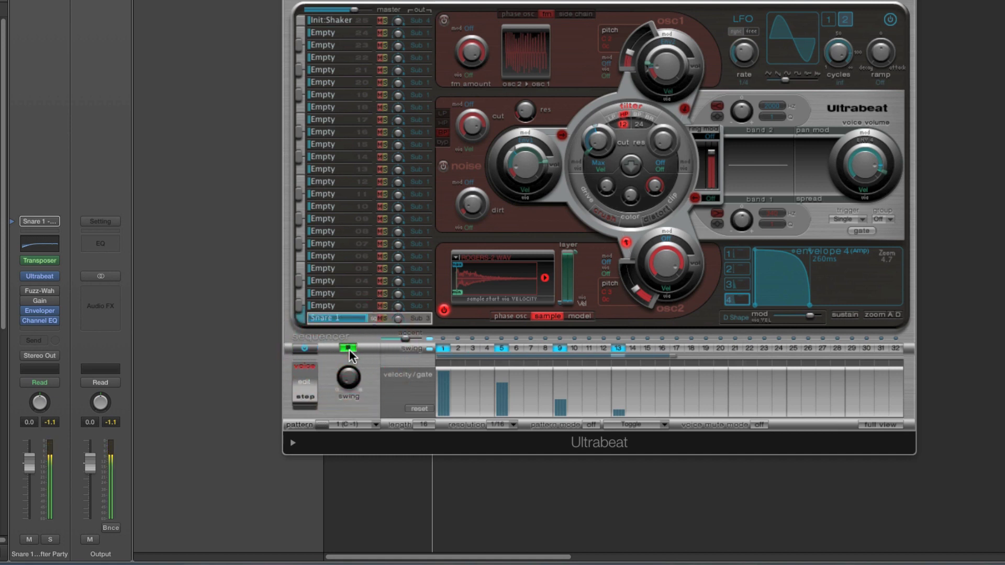
{"action": "left_click", "coordinate": [348, 348]}
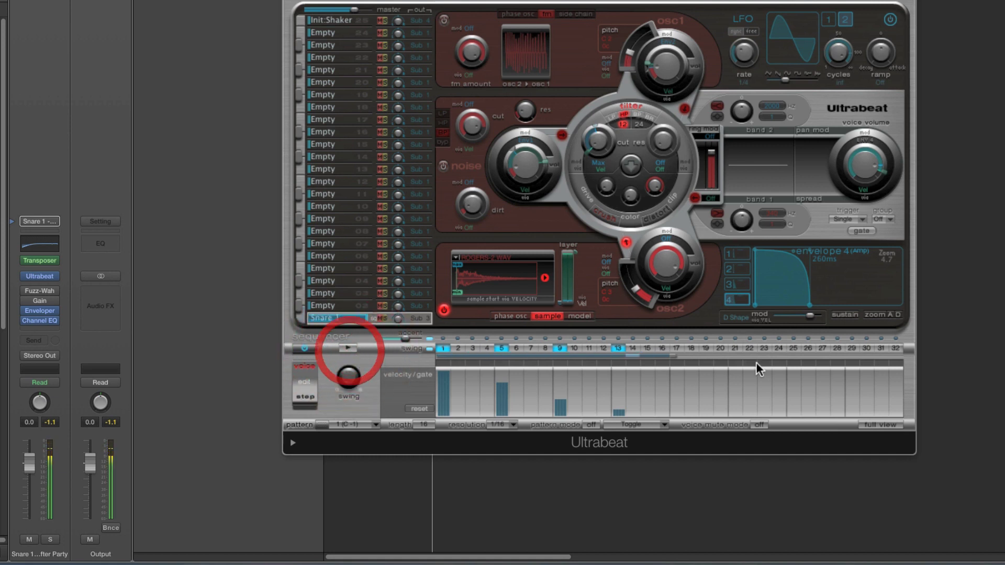
- Try a stronger velocity modulation amount on envelope 4 and play the pattern to hear its effect
{"action": "left_click", "coordinate": [761, 319]}
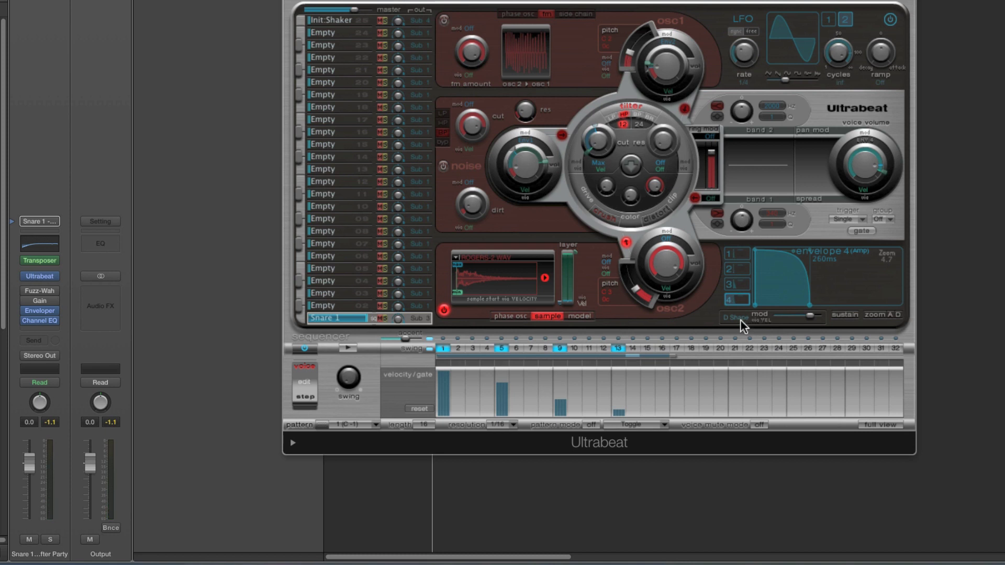
{"action": "left_click_drag", "start_coordinate": [810, 320], "coordinate": [807, 322]}
{"action": "mouse_move", "coordinate": [808, 306]}
{"action": "left_click_drag", "start_coordinate": [803, 316], "coordinate": [814, 316]}
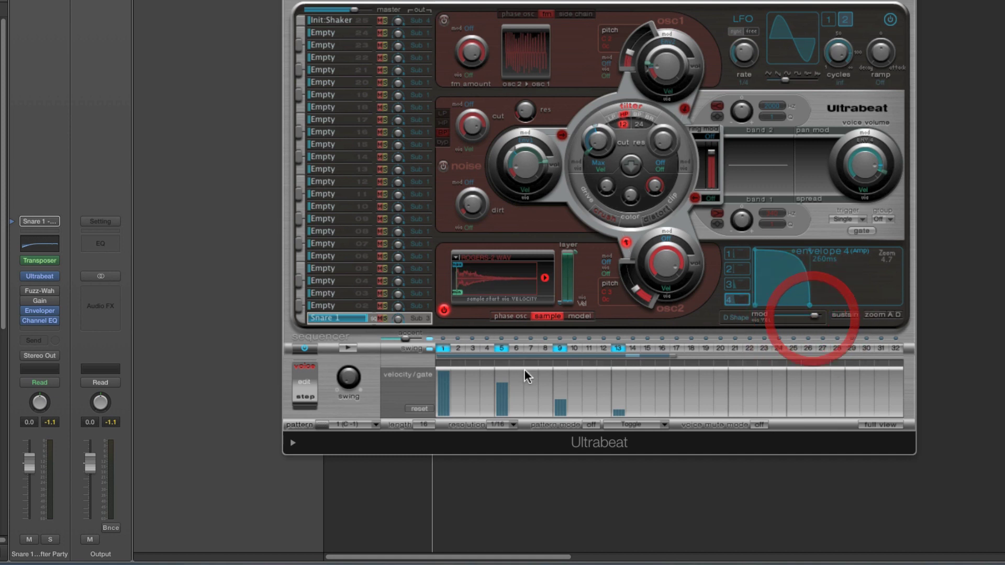
{"action": "left_click", "coordinate": [347, 348]}
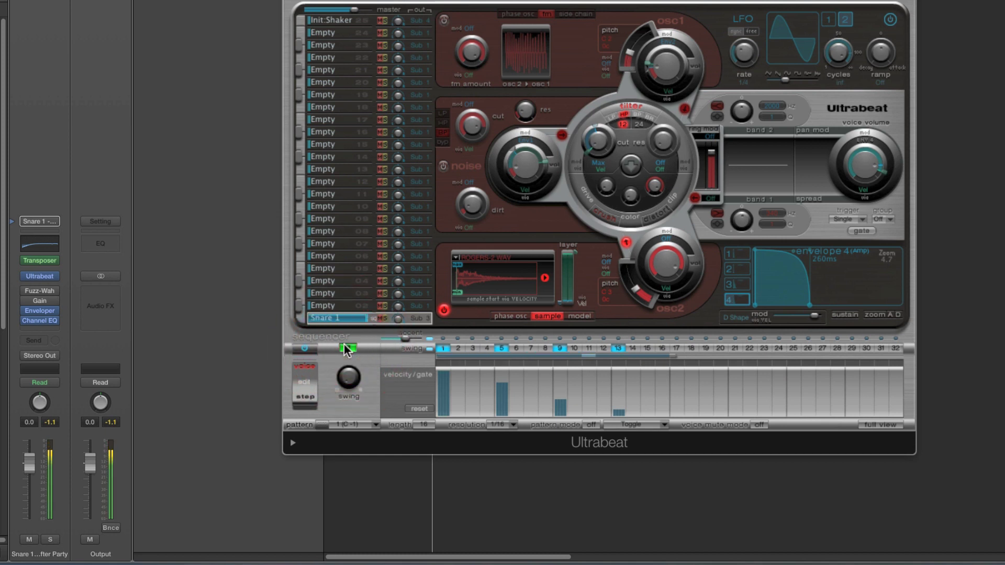
{"action": "left_click", "coordinate": [347, 348]}
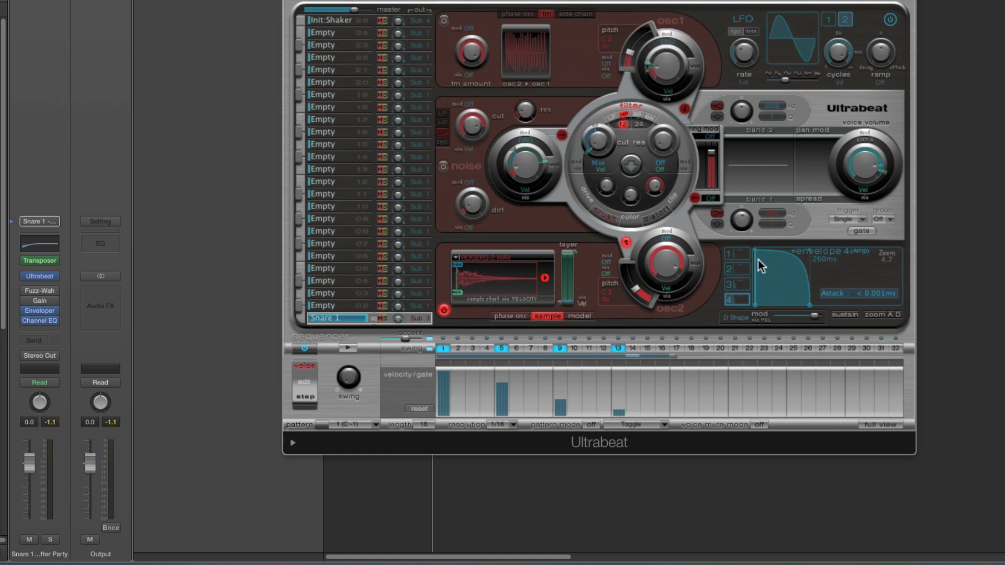
- Reduce envelope 4's velocity modulation to near the slider's centre, keeping the attack minimal, and audition the pattern
{"action": "left_click_drag", "start_coordinate": [759, 253], "coordinate": [754, 253]}
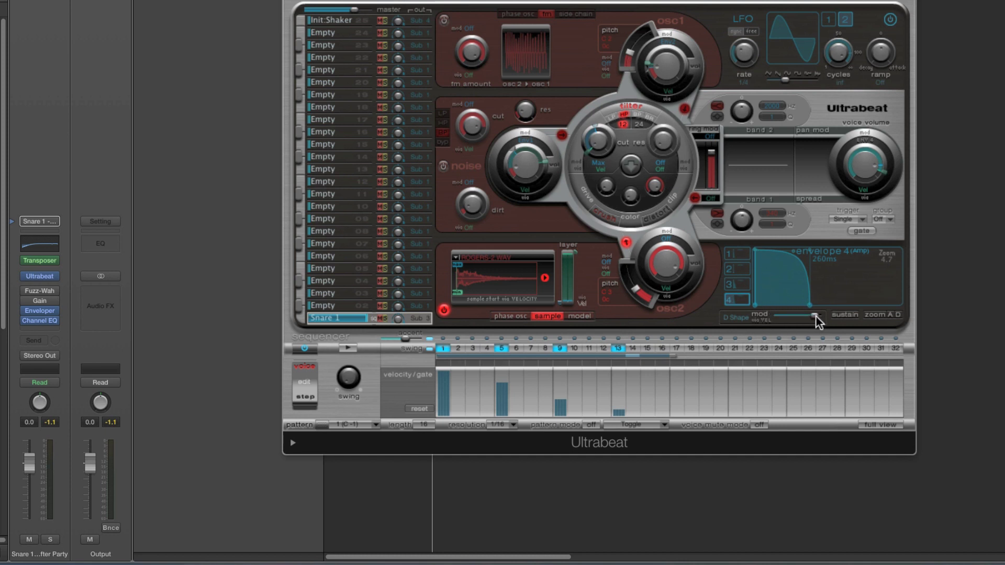
{"action": "left_click_drag", "start_coordinate": [815, 316], "coordinate": [796, 319]}
{"action": "left_click", "coordinate": [347, 348]}
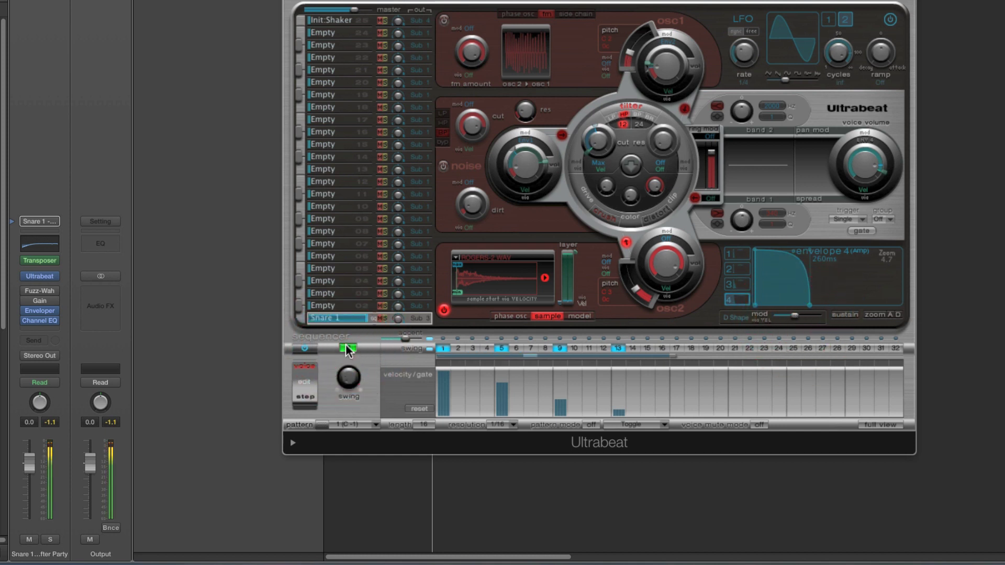
{"action": "left_click", "coordinate": [346, 348]}
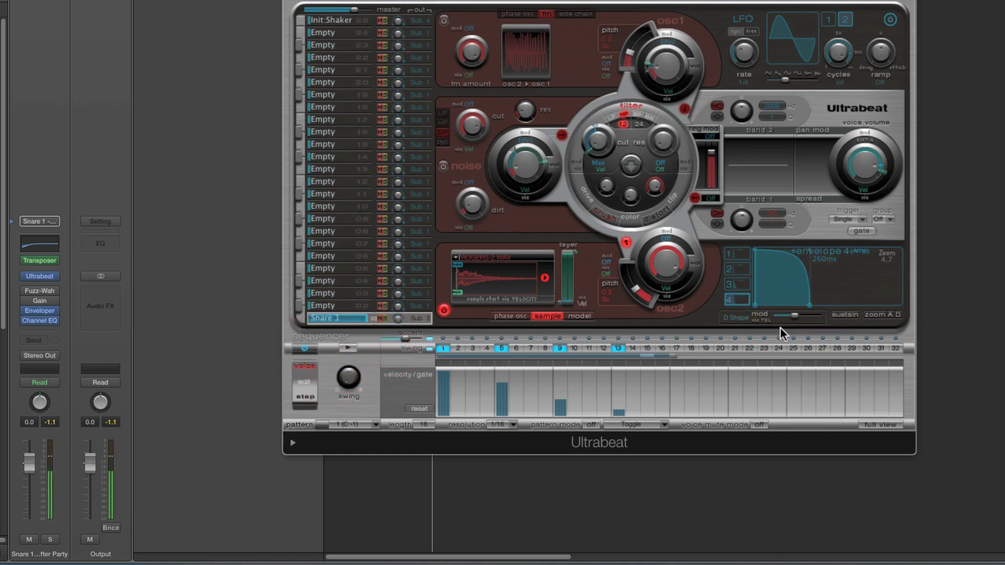
{"action": "left_click_drag", "start_coordinate": [794, 317], "coordinate": [792, 319]}
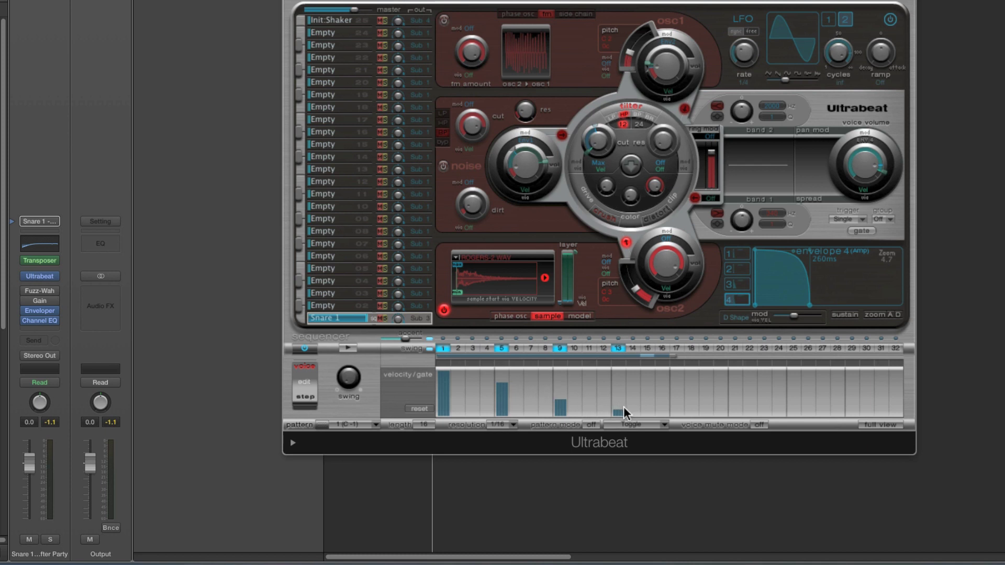
{"action": "left_click", "coordinate": [344, 348]}
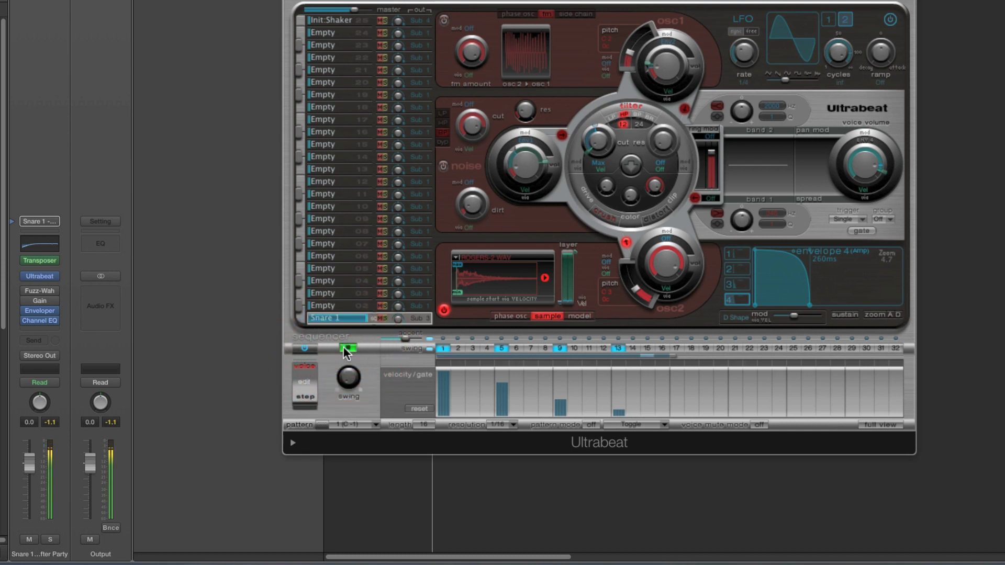
{"action": "left_click", "coordinate": [343, 349]}
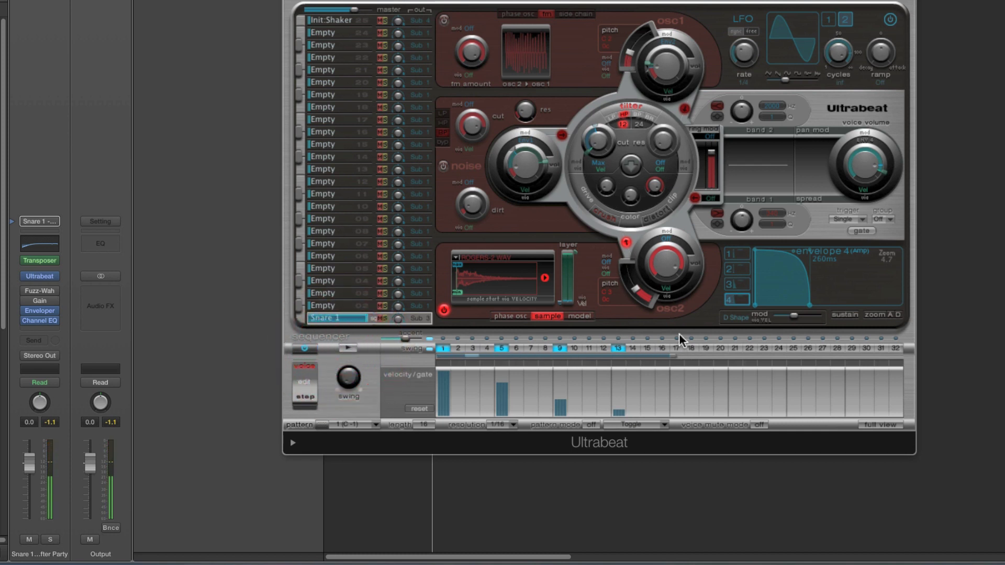
- Switch the filter to low-pass, raise its cutoff and play the pattern to audition the filtered snare
{"action": "mouse_move", "coordinate": [809, 306]}
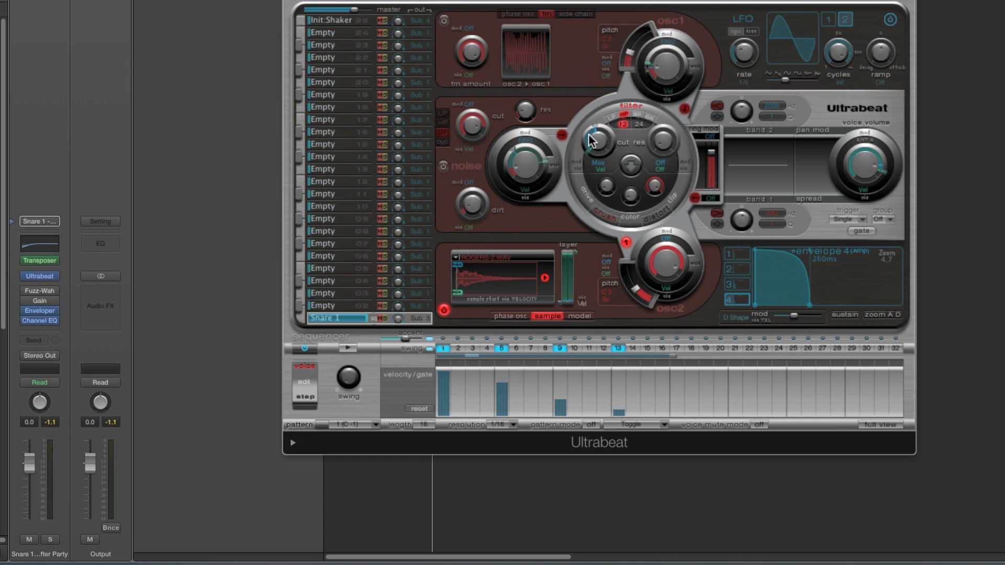
{"action": "left_click_drag", "start_coordinate": [593, 139], "coordinate": [599, 129]}
{"action": "left_click", "coordinate": [612, 119]}
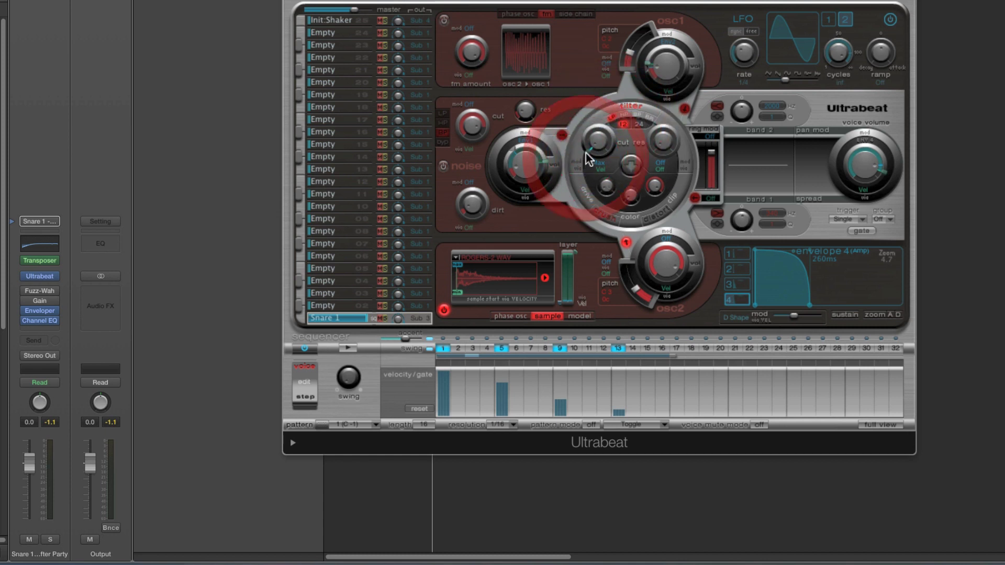
{"action": "left_click_drag", "start_coordinate": [589, 157], "coordinate": [598, 84]}
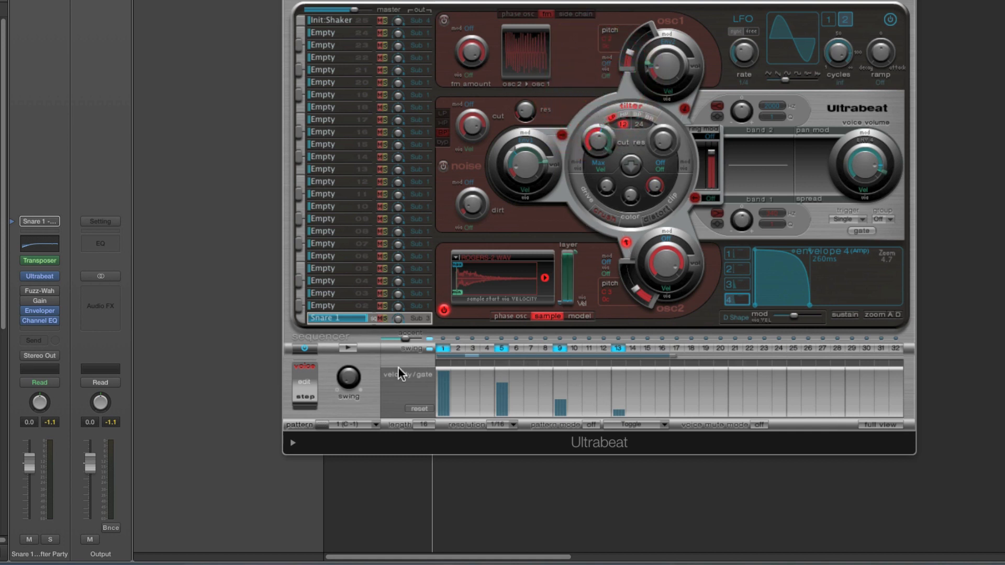
{"action": "left_click", "coordinate": [348, 348]}
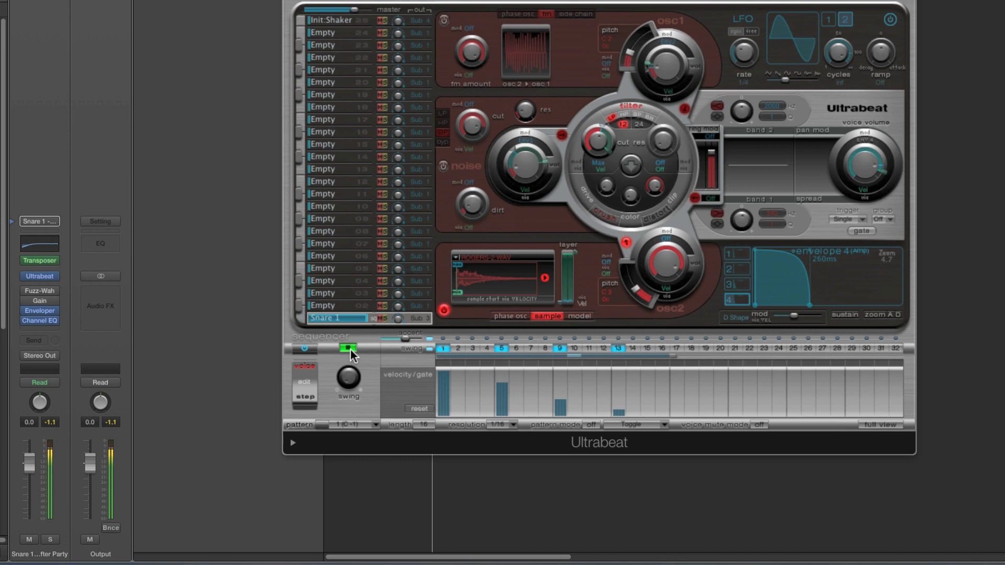
{"action": "left_click", "coordinate": [350, 348]}
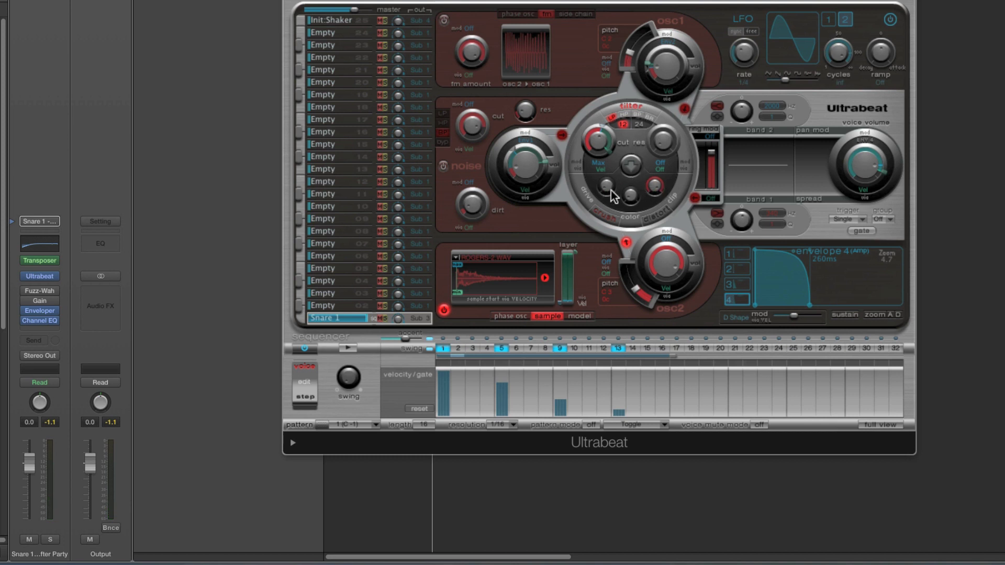
- Try the noise generator and oscillator 1 in phase osc mode, leaving both sound sources switched off
{"action": "left_click", "coordinate": [443, 165]}
{"action": "left_click", "coordinate": [443, 166]}
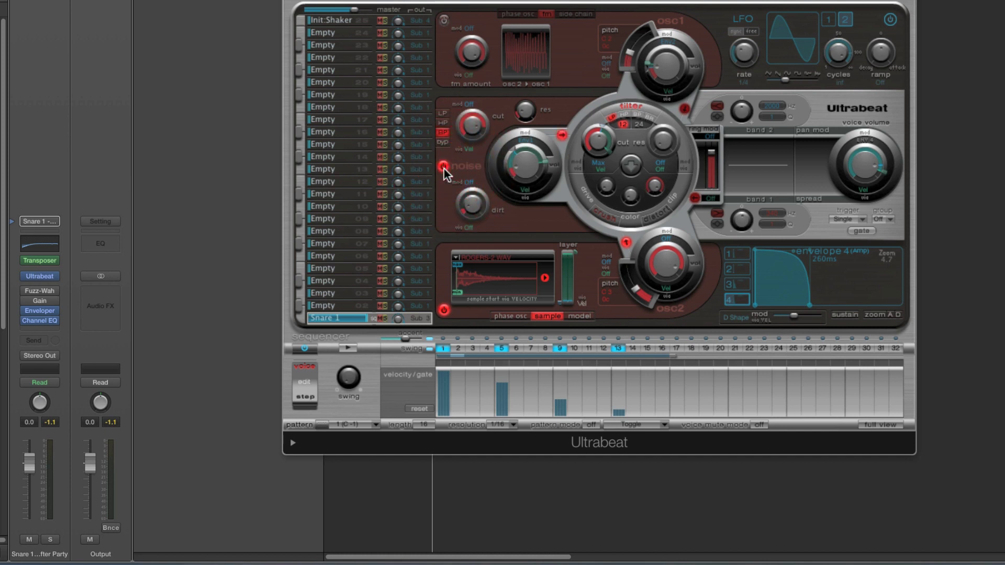
{"action": "left_click", "coordinate": [444, 166]}
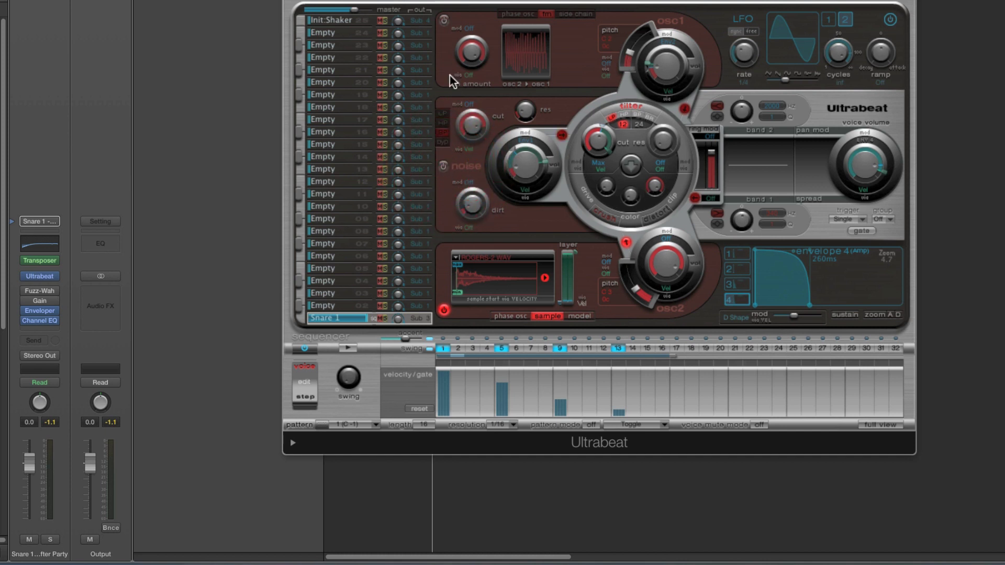
{"action": "left_click", "coordinate": [444, 20]}
{"action": "left_click", "coordinate": [528, 14]}
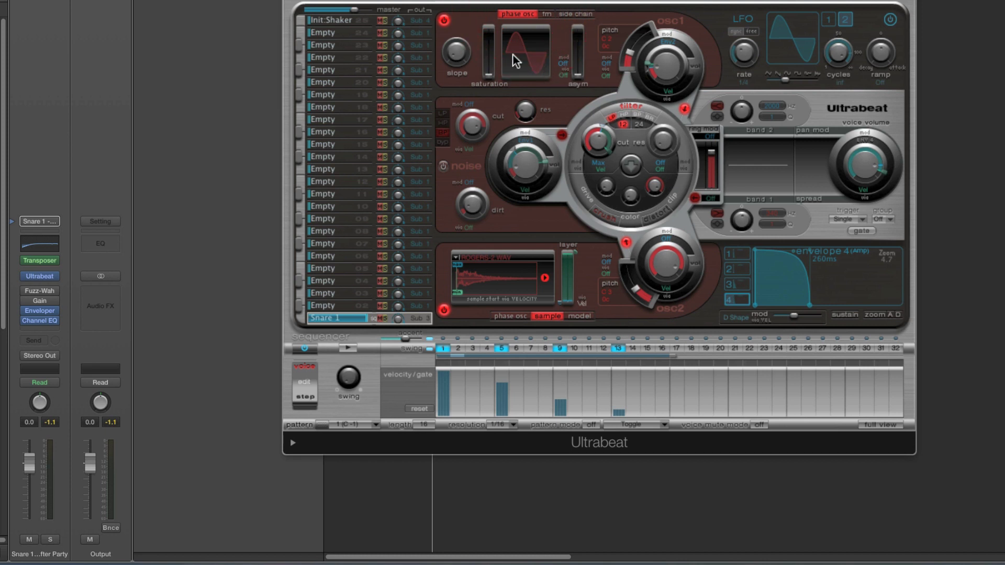
{"action": "left_click", "coordinate": [446, 21]}
- Toggle EQ band 2 and band 1 on and off again, leaving both bands bypassed
{"action": "left_click", "coordinate": [742, 131]}
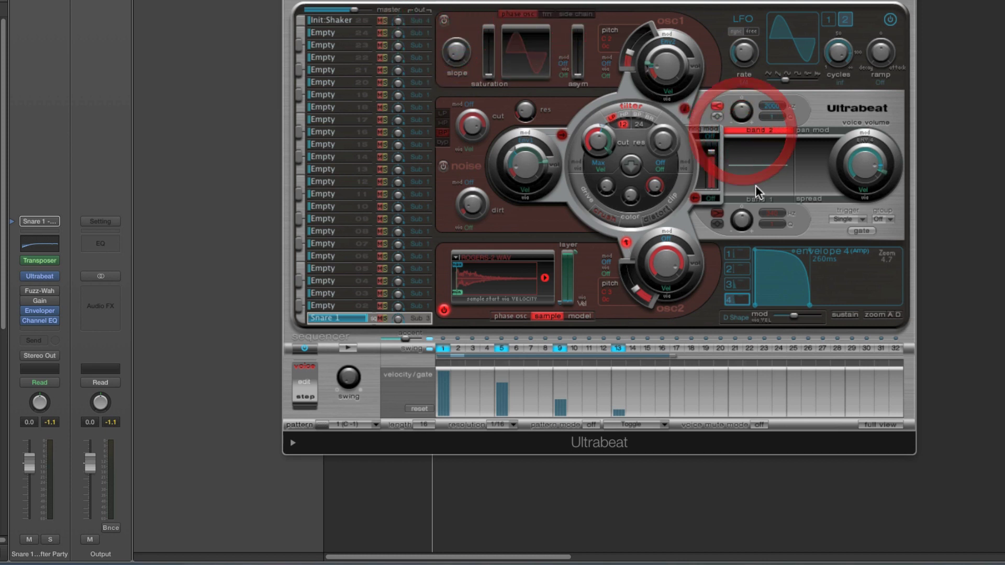
{"action": "left_click", "coordinate": [757, 199]}
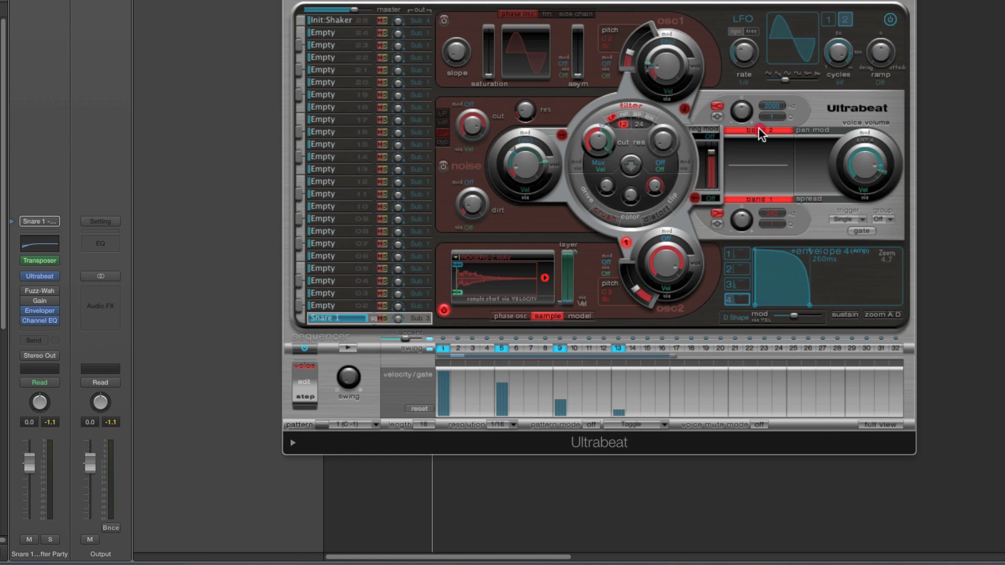
{"action": "left_click", "coordinate": [759, 129]}
{"action": "left_click", "coordinate": [764, 199]}
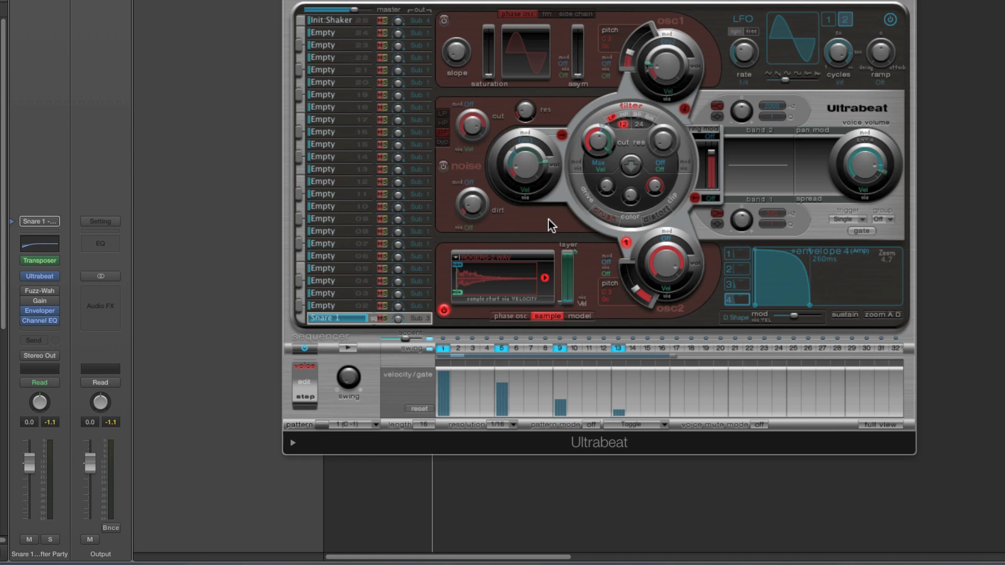
- Turn off the filter, disable oscillator 2's routing through it, and play the pattern unfiltered
{"action": "left_click", "coordinate": [629, 106]}
{"action": "left_click", "coordinate": [626, 243]}
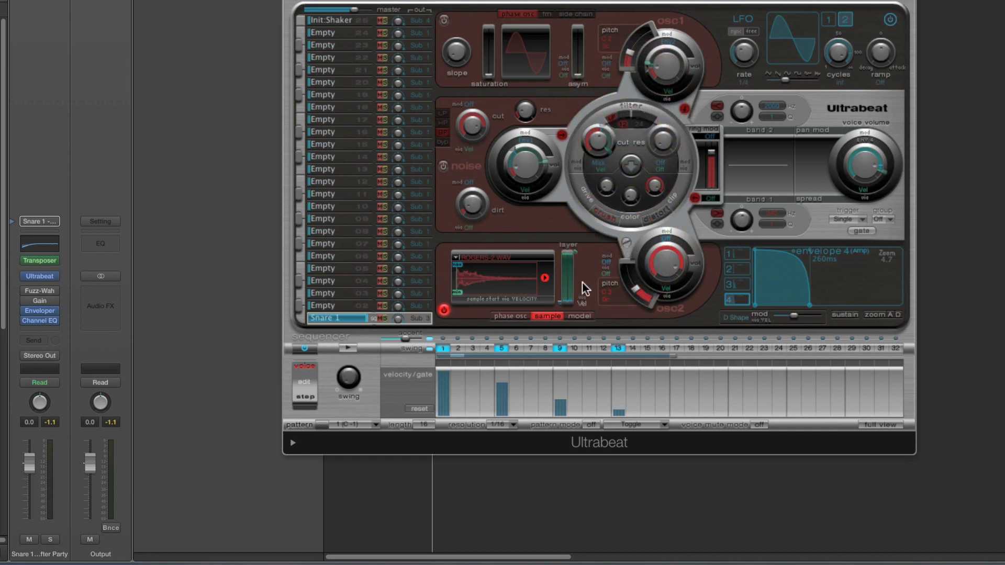
{"action": "left_click", "coordinate": [348, 348]}
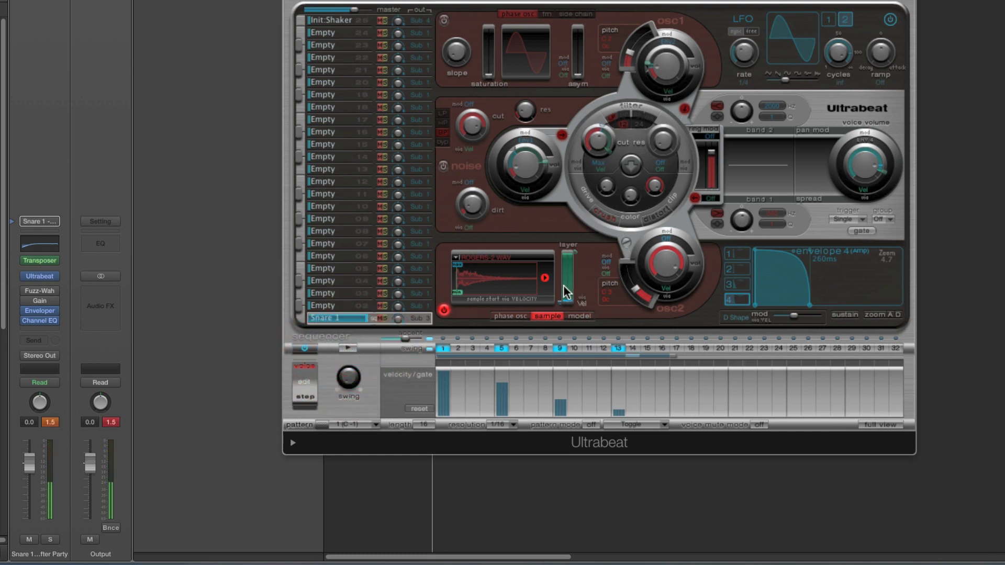
- Lower the Snare 1 voice's volume slightly, clear the channel's peak reading and replay the pattern to check for clipping
{"action": "left_click", "coordinate": [364, 318]}
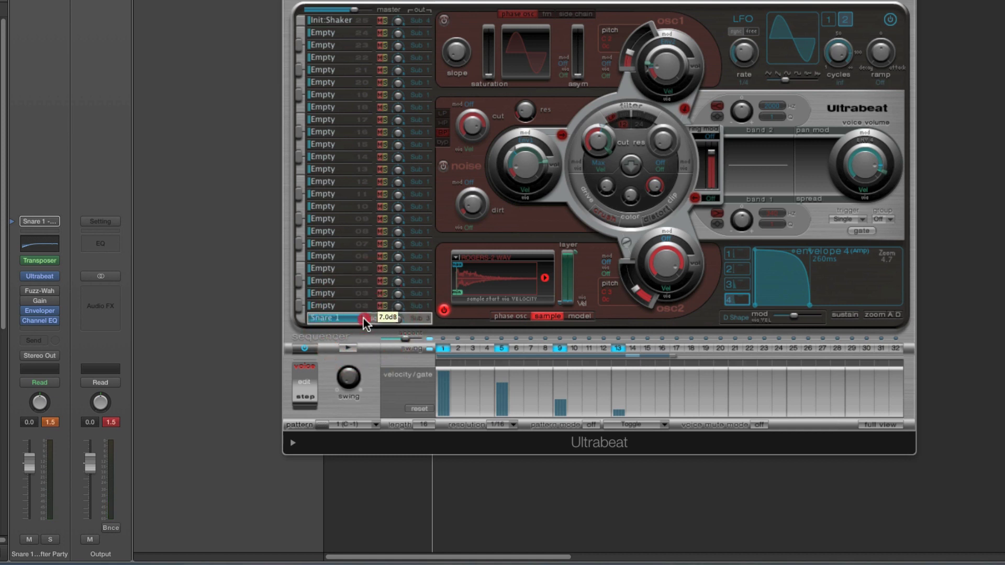
{"action": "left_click", "coordinate": [49, 422]}
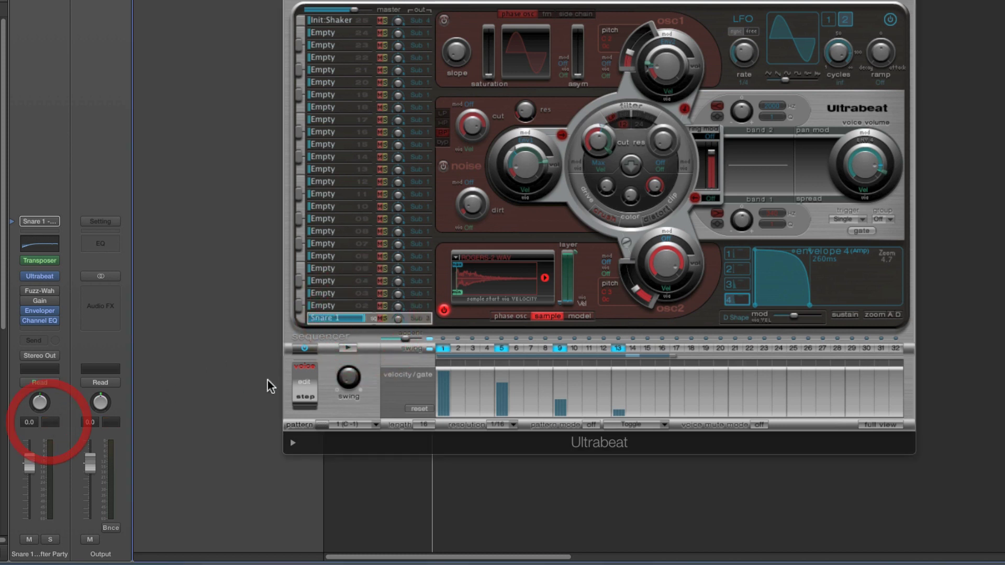
{"action": "left_click", "coordinate": [348, 347]}
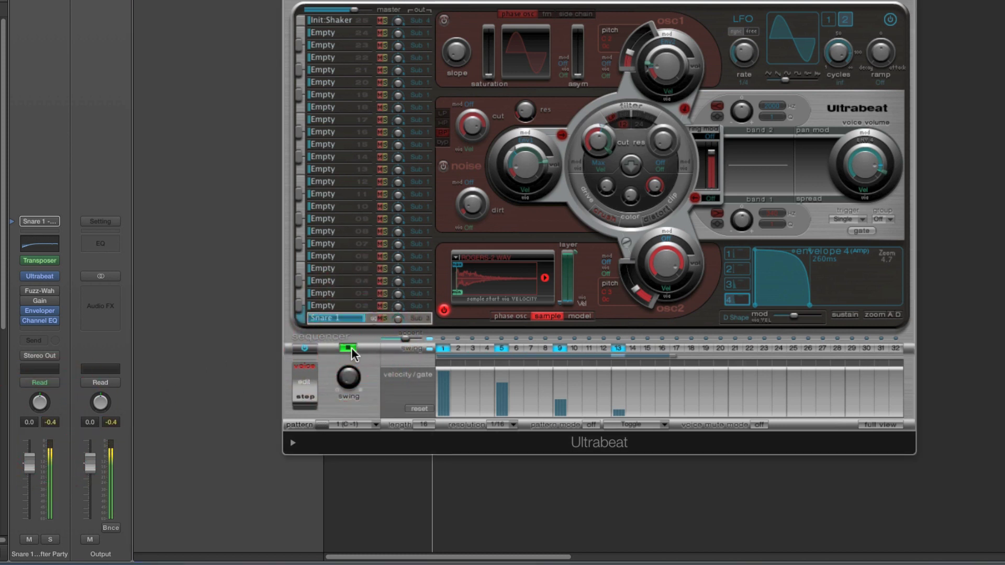
{"action": "left_click", "coordinate": [350, 348]}
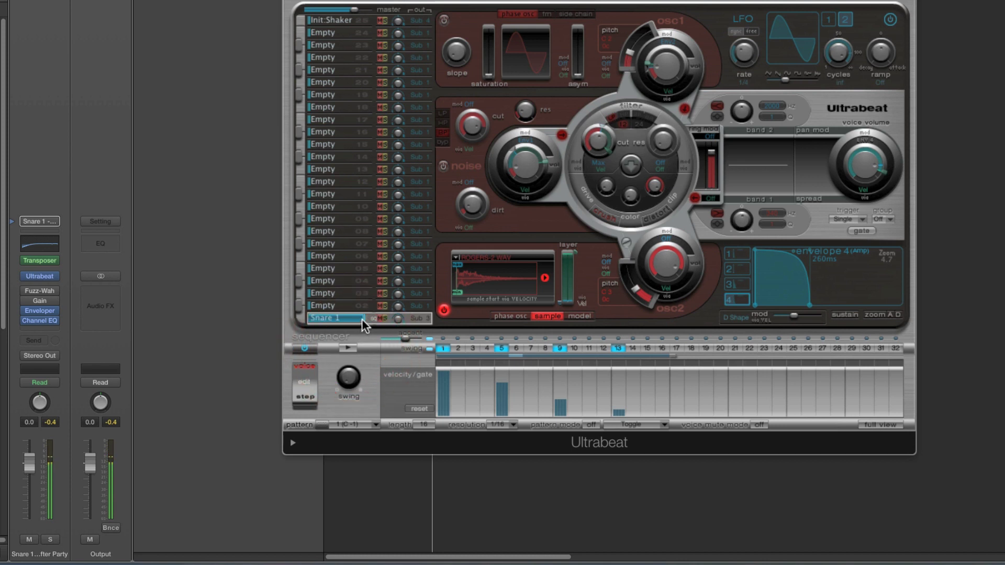
{"action": "left_click", "coordinate": [363, 318]}
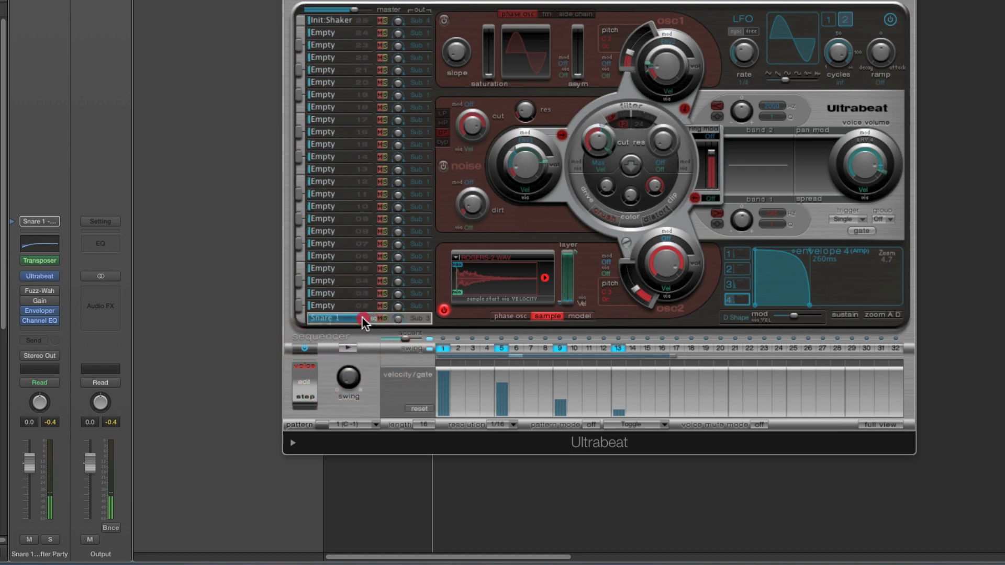
- Adjust the Snare 1 voice's volume to 6.5 dB, reset the channel's peak reading and play the pattern again
{"action": "left_click", "coordinate": [362, 318]}
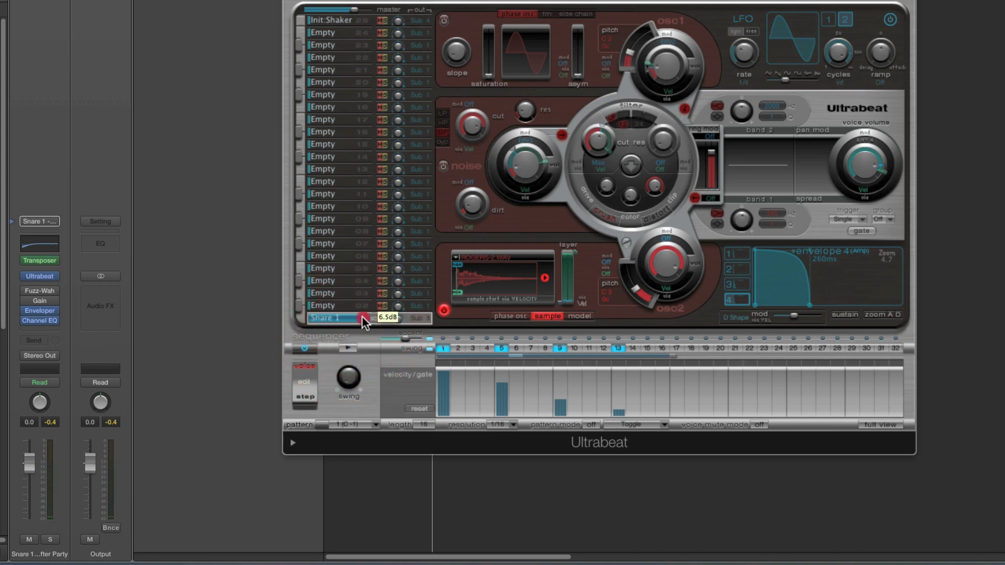
{"action": "left_click", "coordinate": [347, 348]}
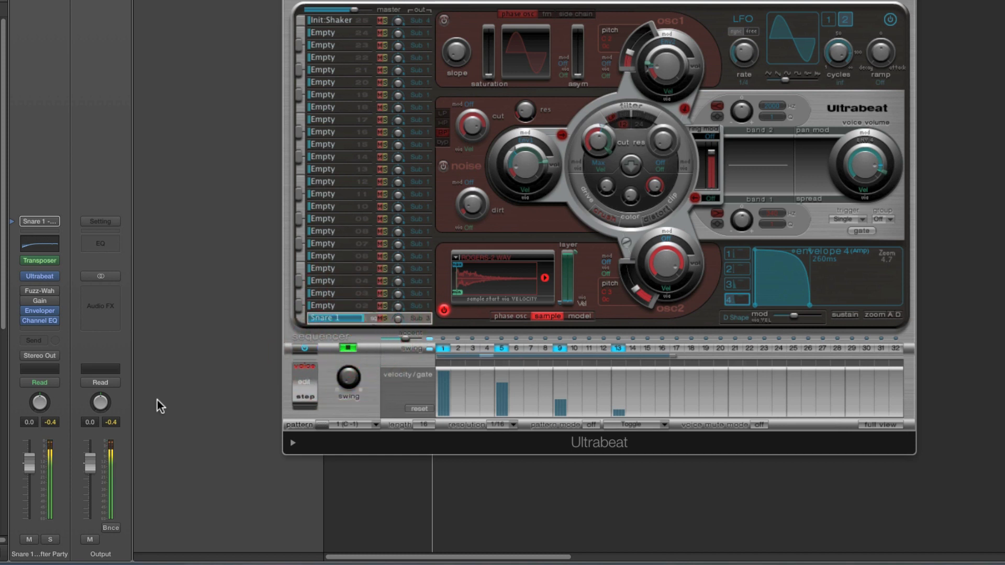
{"action": "left_click", "coordinate": [53, 422]}
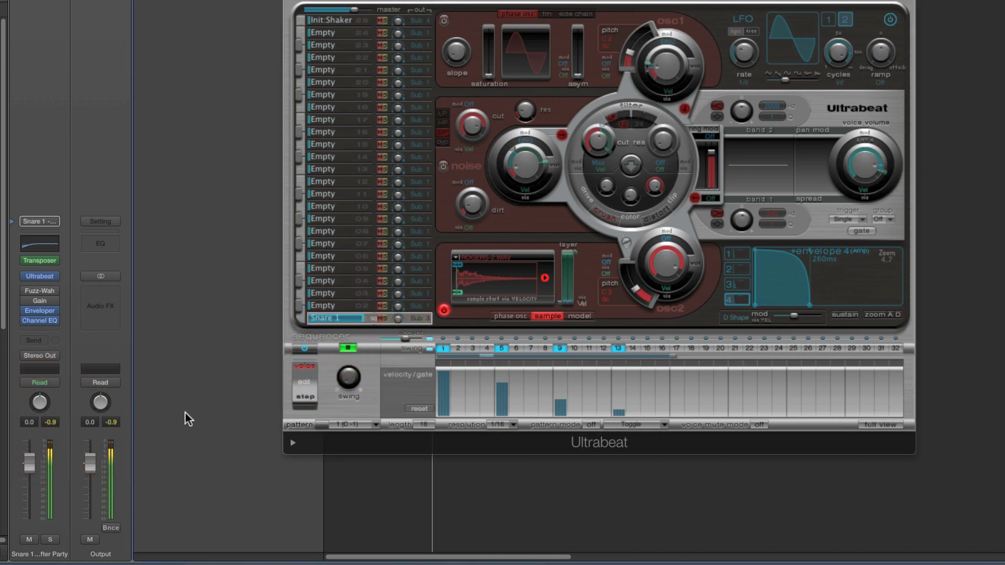
{"action": "left_click", "coordinate": [345, 348]}
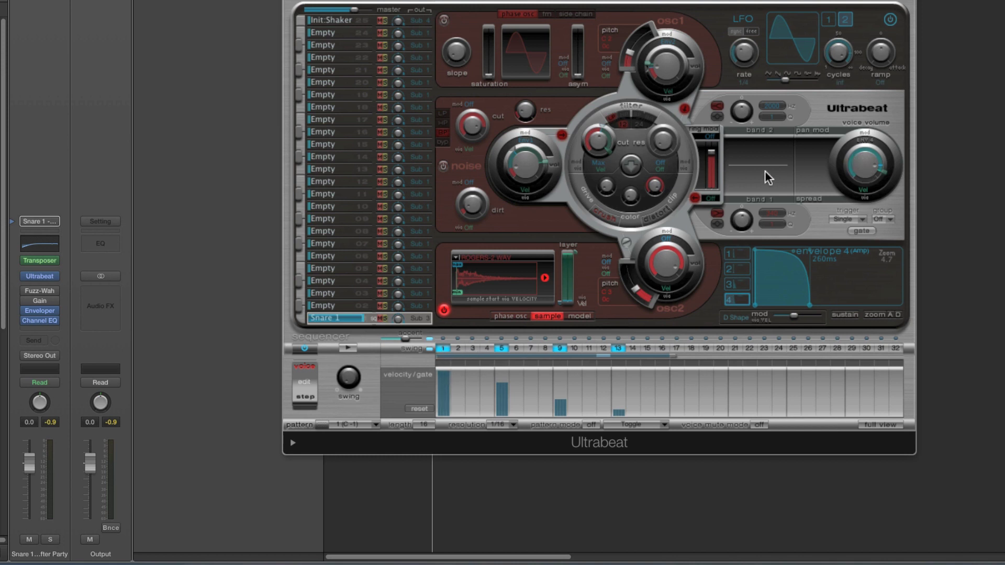
- Give pattern steps 1, 5, 9 and 13 the same velocity
{"action": "left_click", "coordinate": [443, 381]}
{"action": "left_click", "coordinate": [620, 384]}
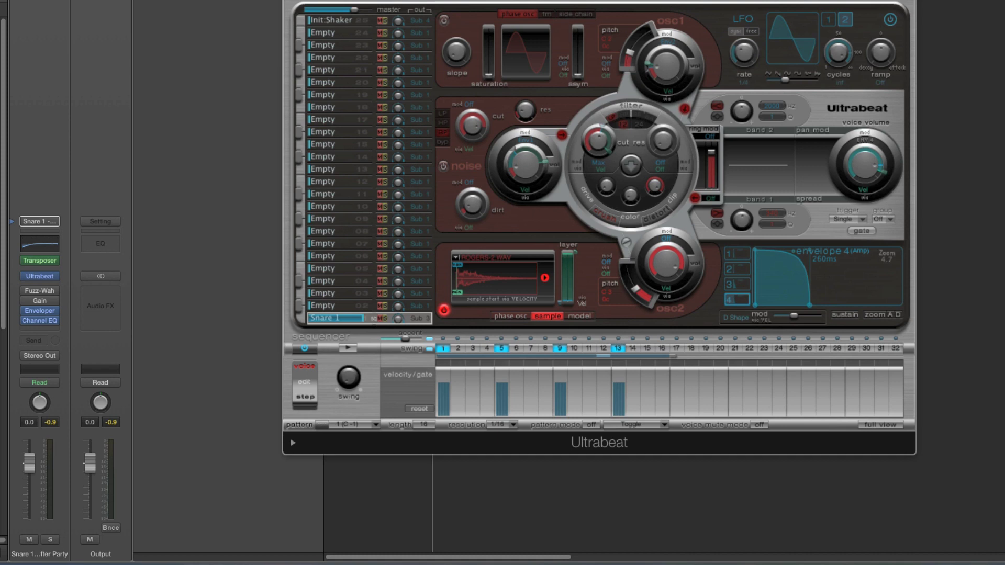
- Move the Ultrabeat window clear of the lower area and open the Smart Controls with their parameter mapping inspector
{"action": "left_click_drag", "start_coordinate": [523, 442], "coordinate": [589, 398]}
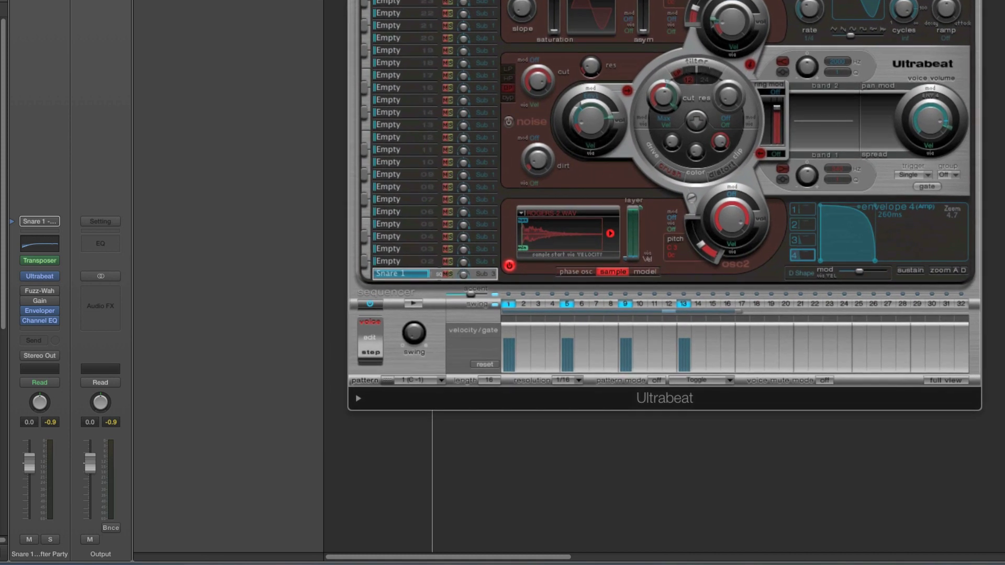
{"action": "key", "text": "b"}
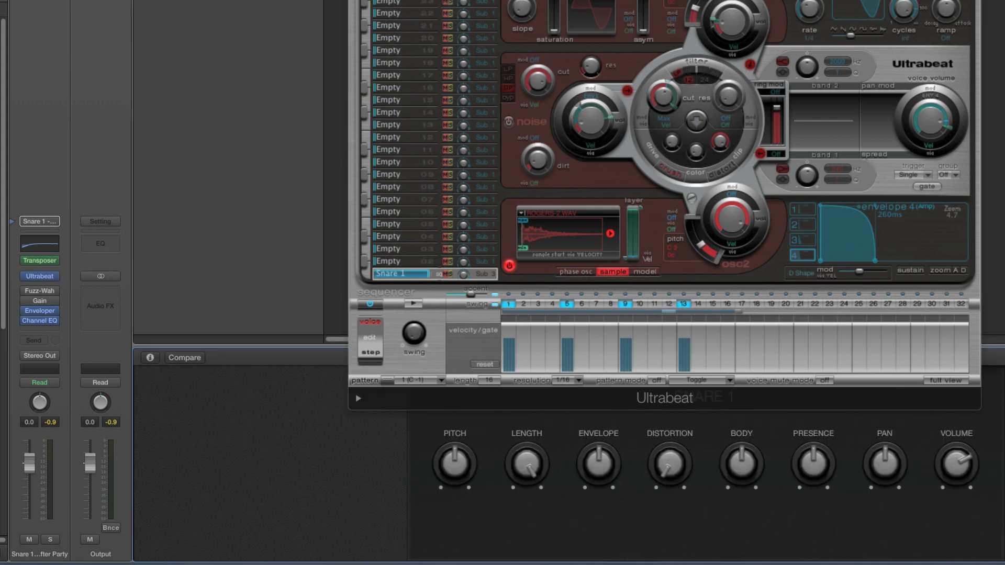
{"action": "left_click_drag", "start_coordinate": [589, 398], "coordinate": [626, 389]}
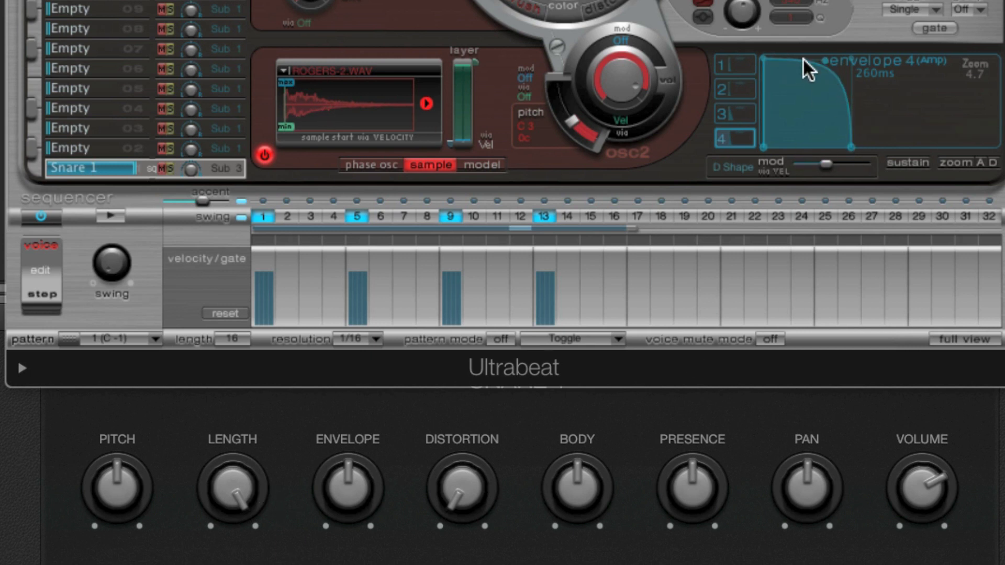
{"action": "mouse_move", "coordinate": [853, 147]}
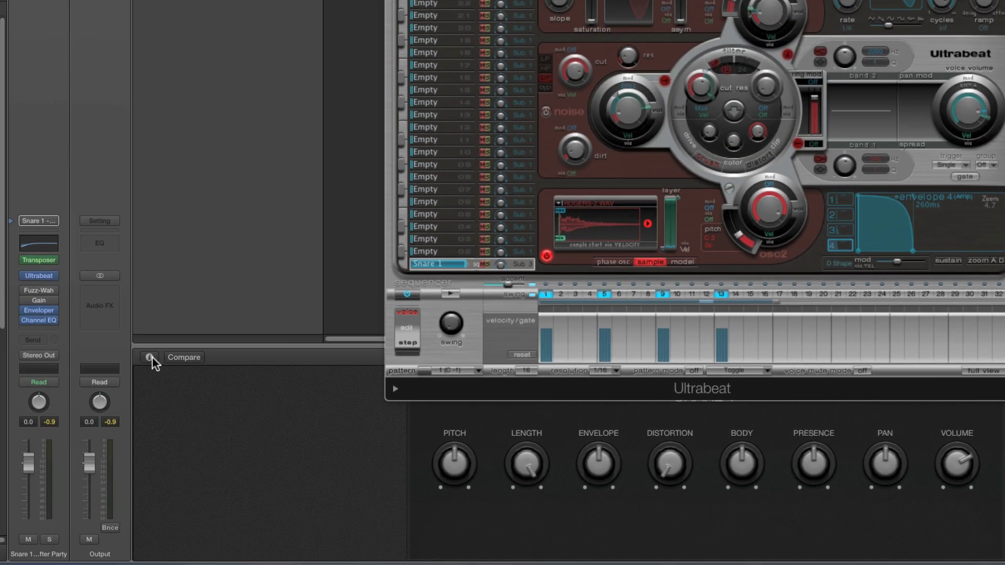
{"action": "left_click", "coordinate": [149, 357]}
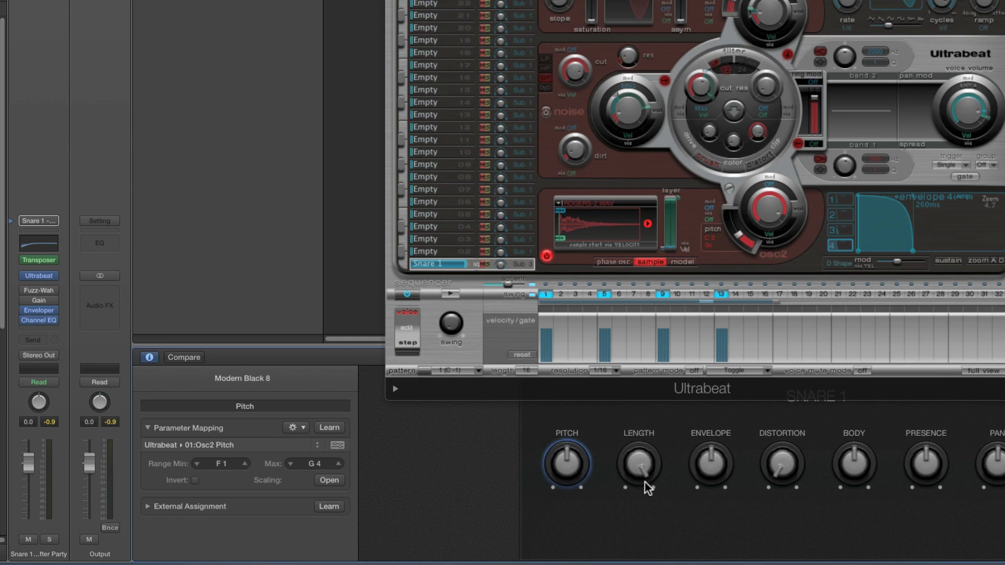
- Set the maximum of the Length smart control's Env4 Decay mapping to 0.026000
{"action": "left_click", "coordinate": [639, 464]}
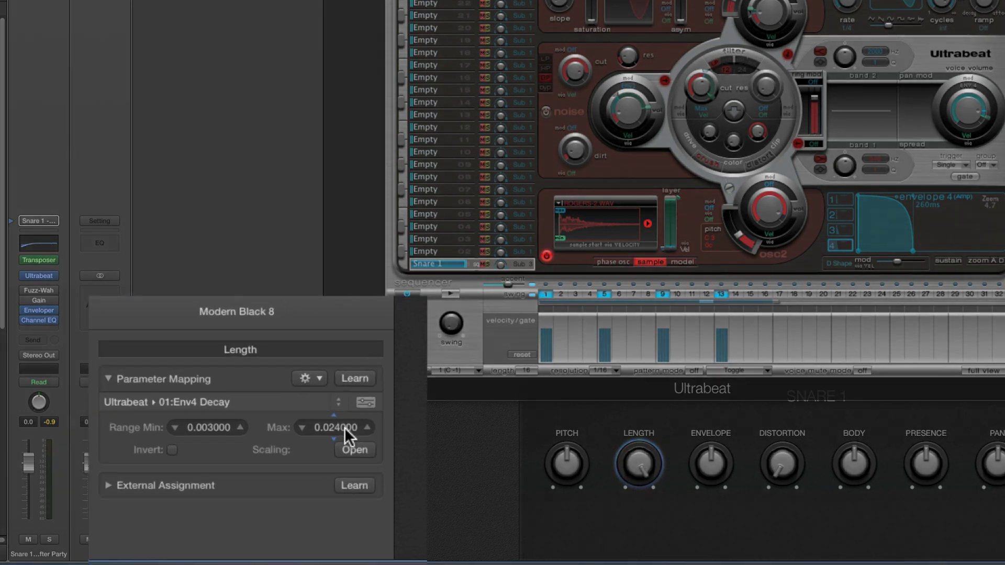
{"action": "left_click", "coordinate": [316, 464]}
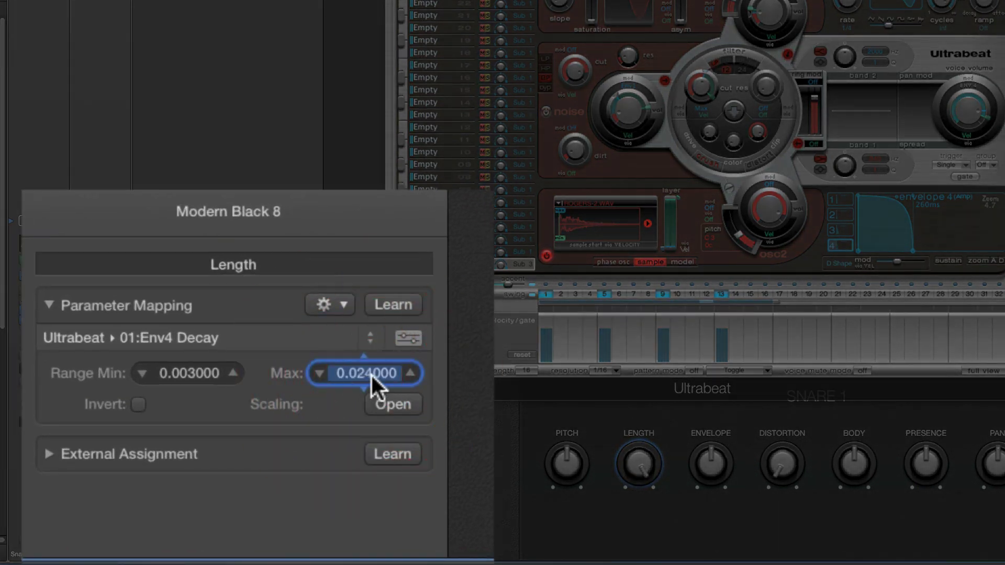
{"action": "left_click", "coordinate": [370, 375]}
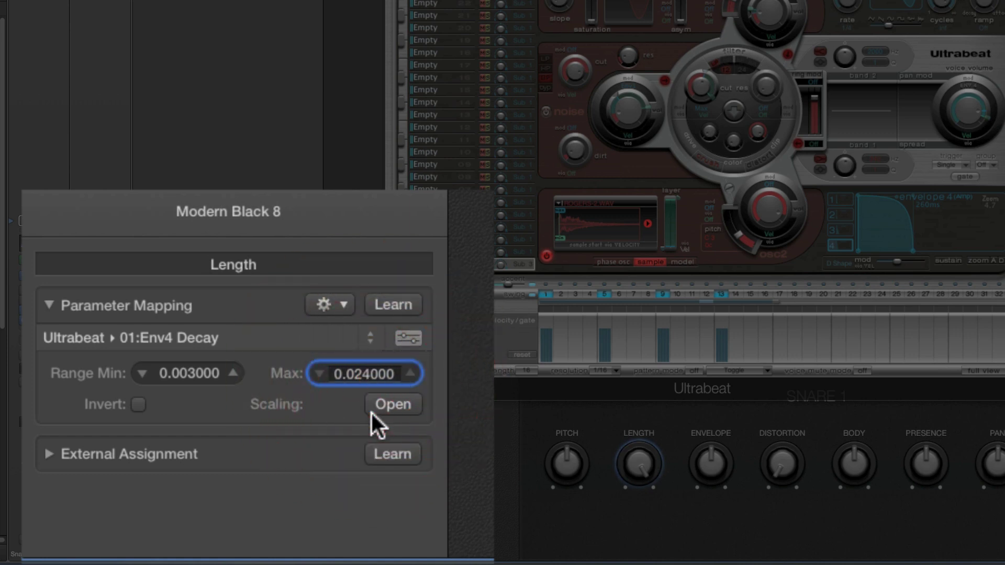
{"action": "key", "text": "BackSpace"}
{"action": "type", "text": "6"}
{"action": "key", "text": "Return"}
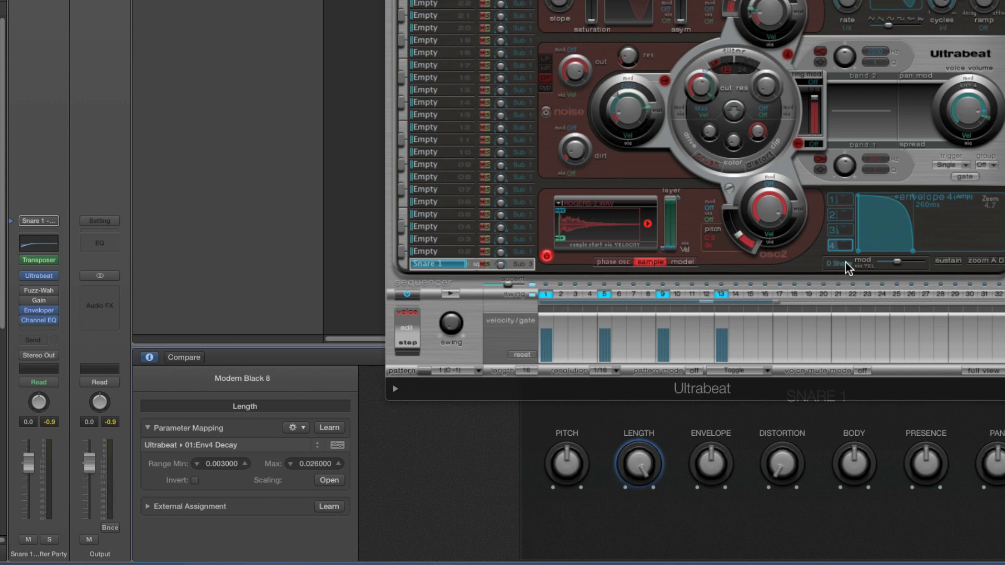
- Turn the Length smart control fully up and play the pattern briefly to hear the decay
{"action": "mouse_move", "coordinate": [913, 257]}
{"action": "left_click_drag", "start_coordinate": [645, 463], "coordinate": [635, 422]}
{"action": "mouse_move", "coordinate": [912, 257]}
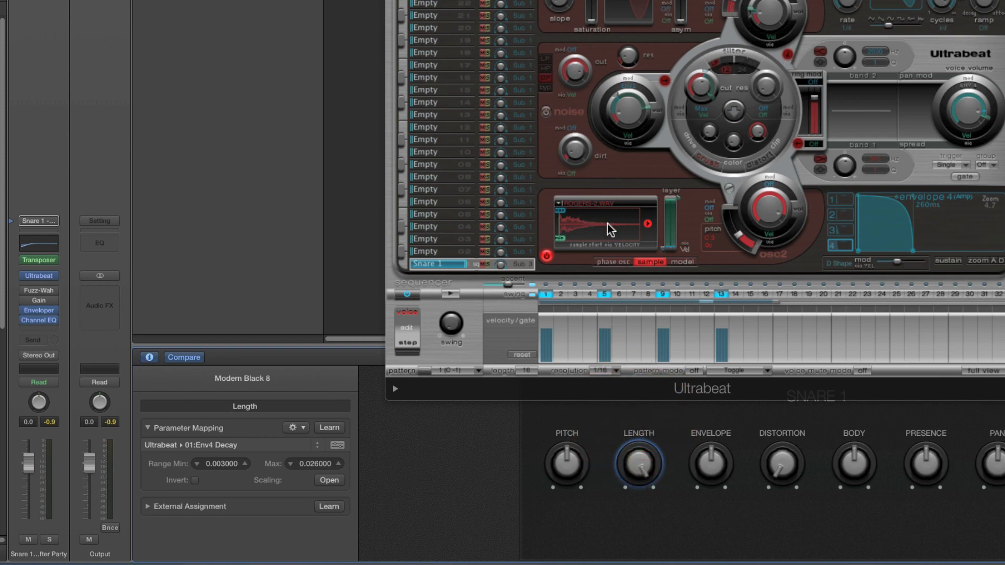
{"action": "left_click", "coordinate": [450, 295]}
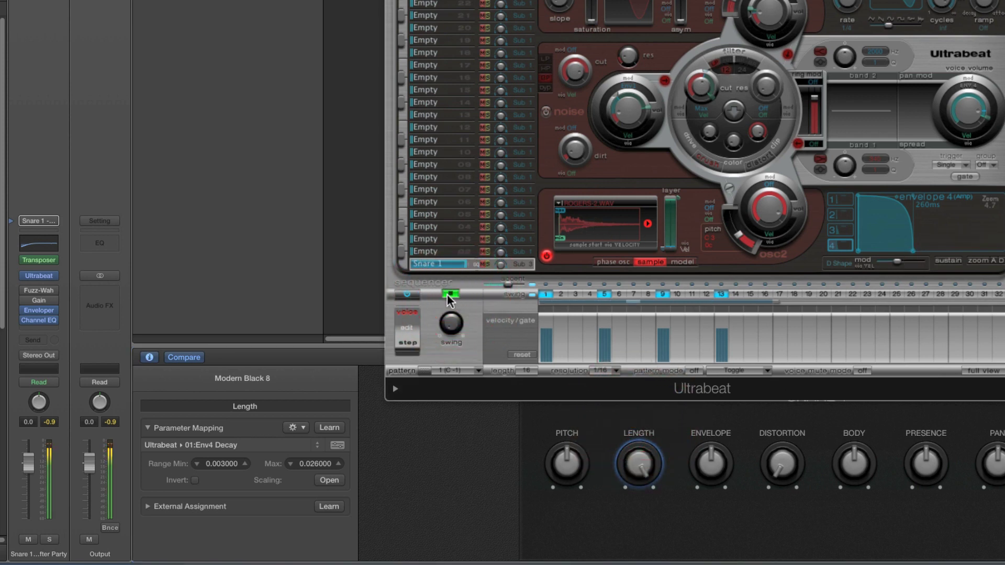
{"action": "left_click", "coordinate": [450, 295]}
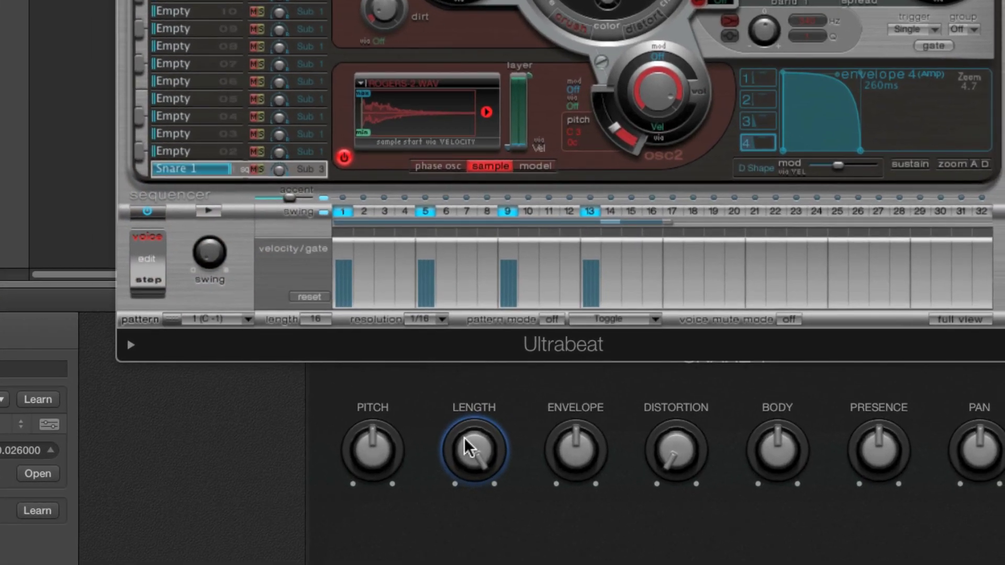
- Try shorter Length settings with the pattern playing and return the control to its maximum
{"action": "mouse_move", "coordinate": [465, 443]}
{"action": "left_mouse_down"}
{"action": "mouse_move", "coordinate": [465, 478]}
{"action": "mouse_move", "coordinate": [466, 410]}
{"action": "mouse_move", "coordinate": [449, 378]}
{"action": "left_mouse_up"}
{"action": "left_click", "coordinate": [207, 212]}
{"action": "left_click", "coordinate": [207, 212]}
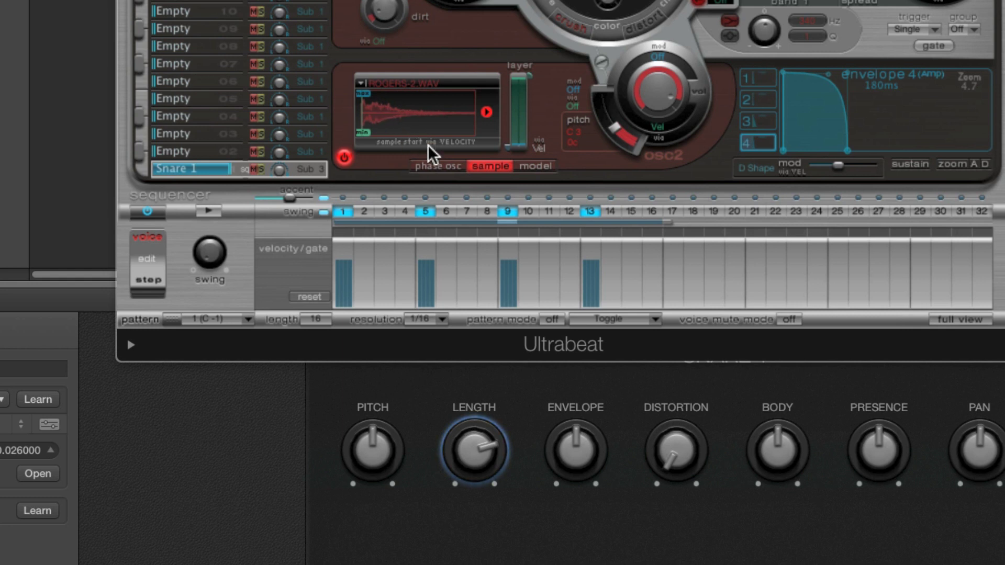
{"action": "left_click_drag", "start_coordinate": [464, 457], "coordinate": [467, 350]}
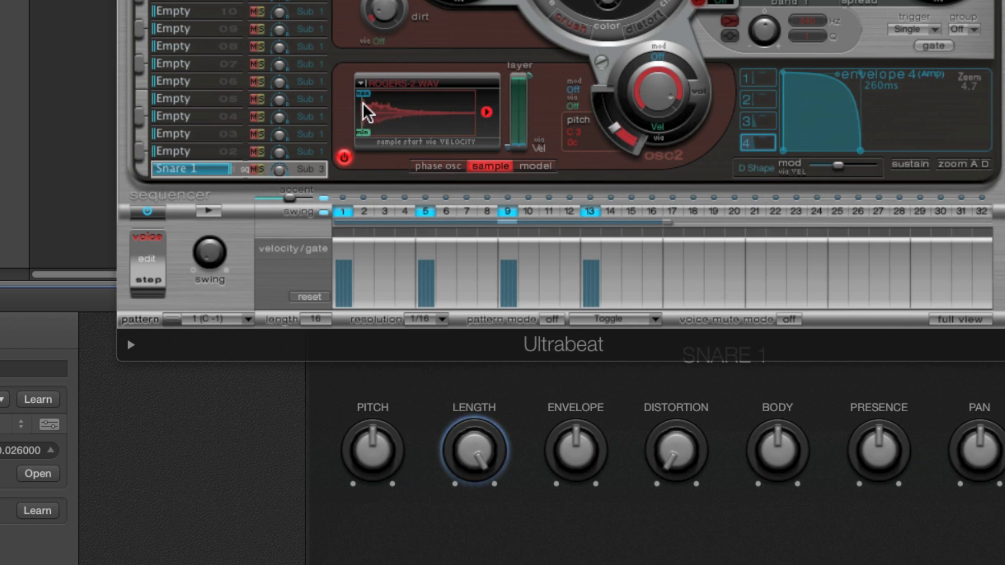
- Reduce Length to a 130 ms decay, bend envelope 4's decay curve inward and set the envelope zoom to 6.0
{"action": "left_click_drag", "start_coordinate": [478, 442], "coordinate": [482, 550]}
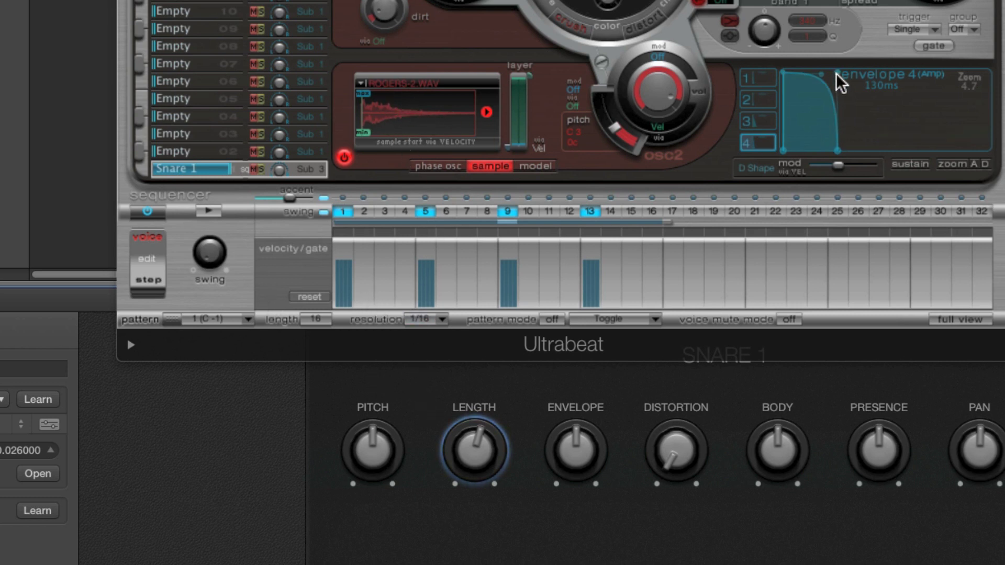
{"action": "left_click_drag", "start_coordinate": [838, 81], "coordinate": [803, 98]}
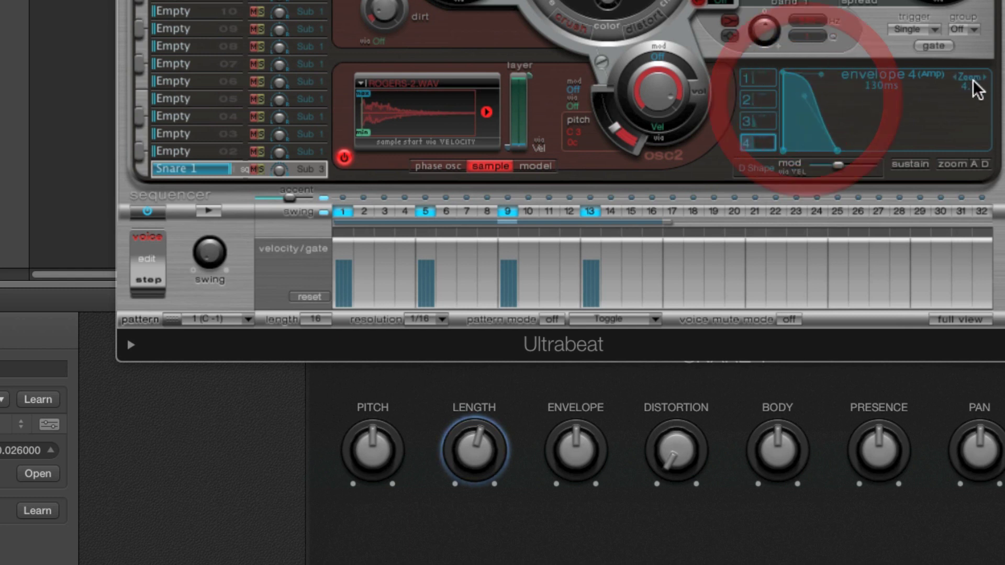
{"action": "left_click_drag", "start_coordinate": [976, 90], "coordinate": [997, 102]}
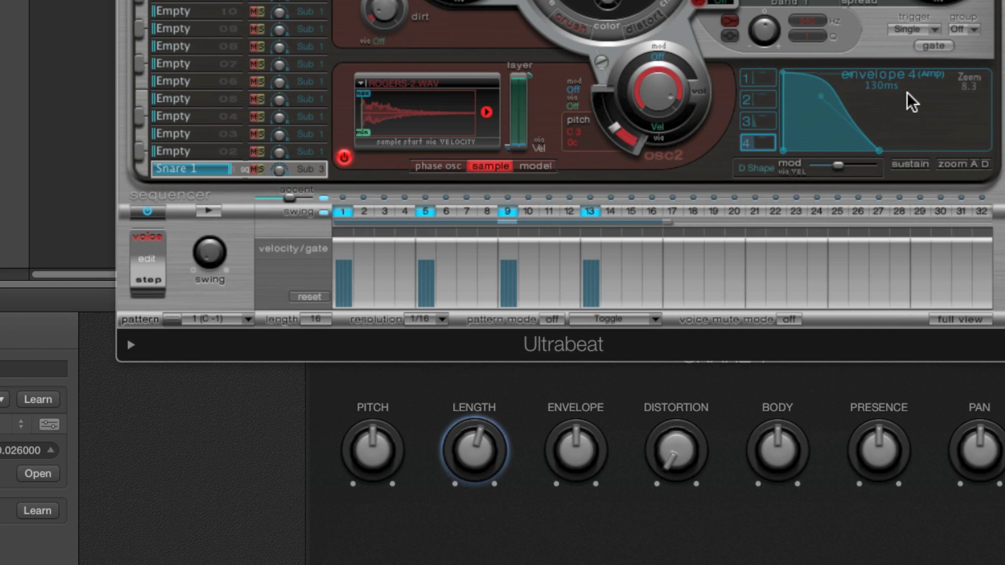
{"action": "left_click_drag", "start_coordinate": [820, 96], "coordinate": [813, 104]}
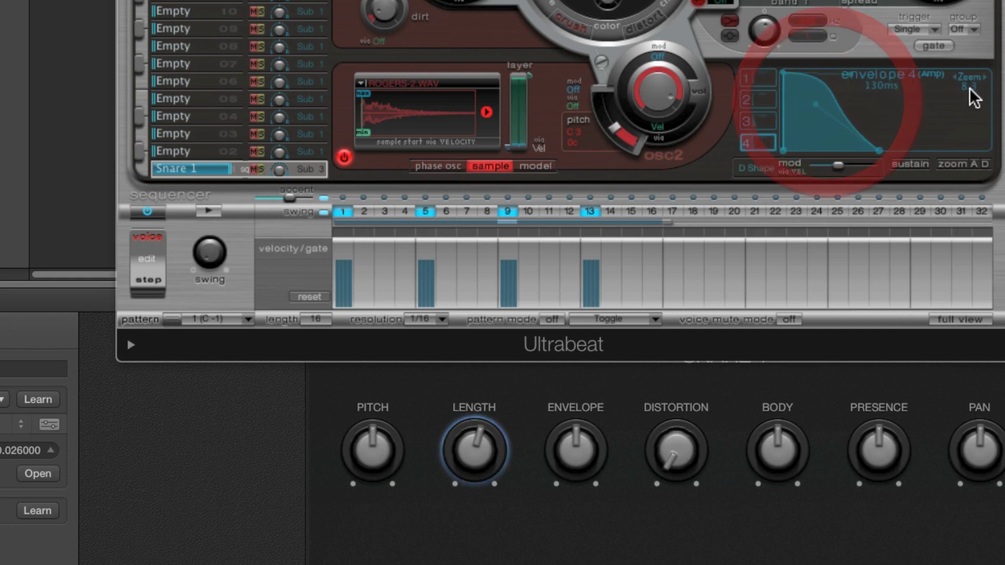
{"action": "left_click_drag", "start_coordinate": [975, 97], "coordinate": [922, 98]}
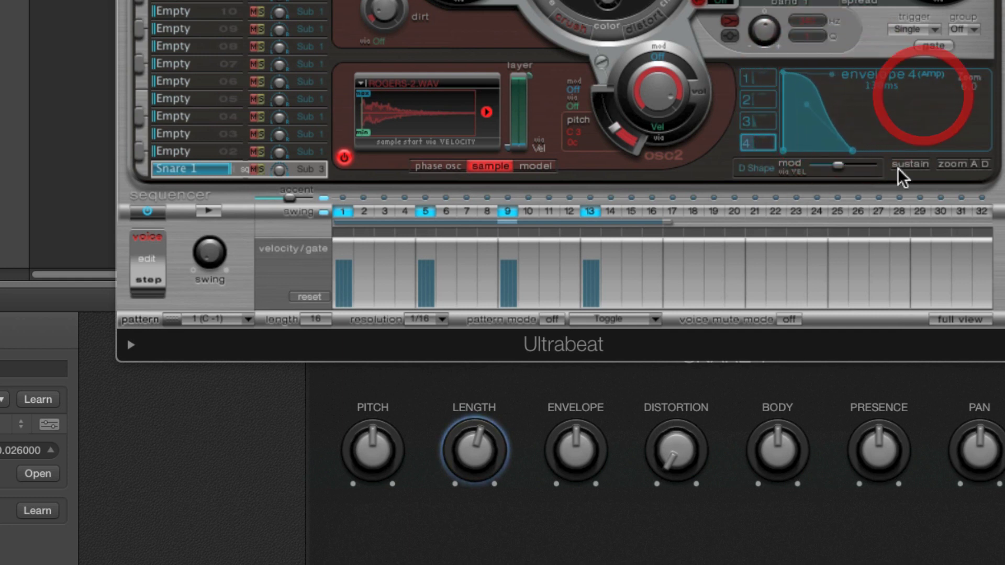
- Audition the reshaped decay by playing the pattern while raising the Length smart control to 100%
{"action": "left_click", "coordinate": [474, 435]}
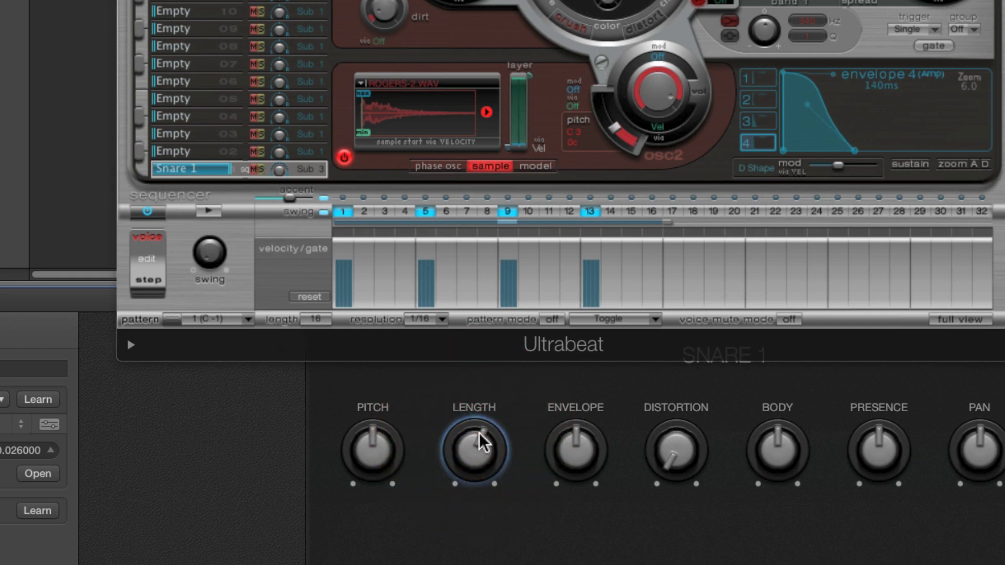
{"action": "left_click_drag", "start_coordinate": [481, 442], "coordinate": [473, 445]}
{"action": "left_click", "coordinate": [209, 212]}
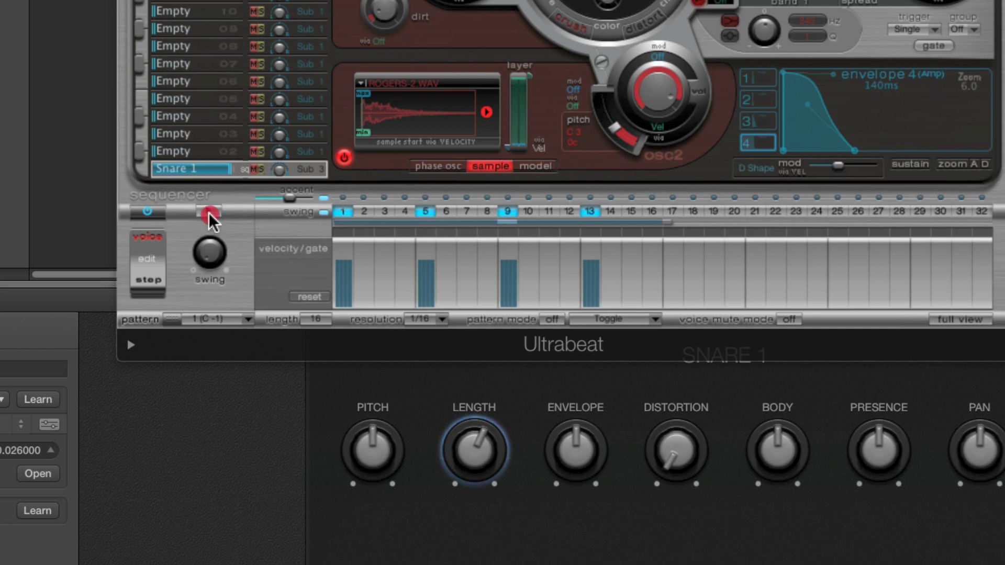
{"action": "left_click_drag", "start_coordinate": [450, 444], "coordinate": [471, 451]}
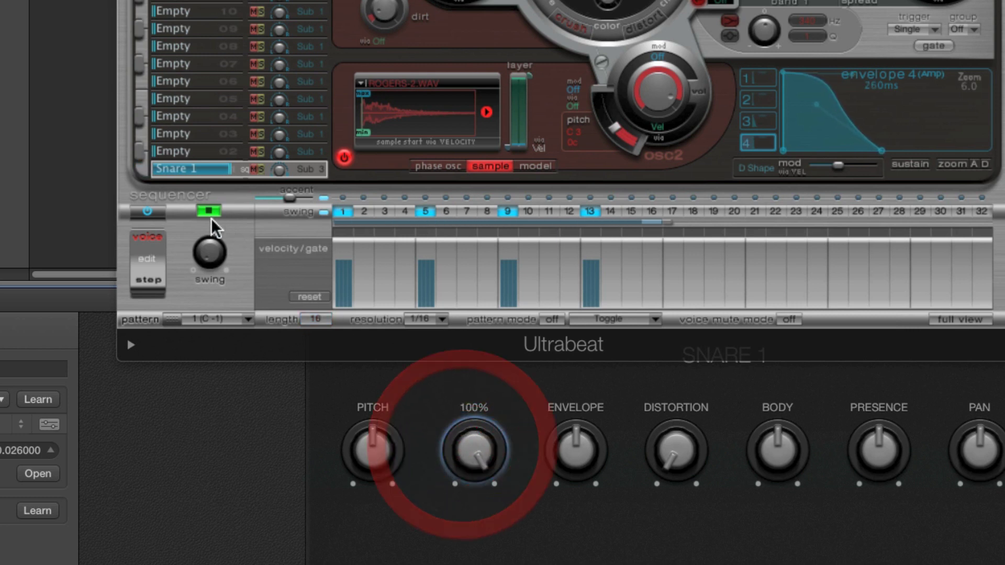
{"action": "left_click", "coordinate": [209, 211]}
- Lengthen envelope 4's decay to 290 ms directly in the envelope display
{"action": "mouse_move", "coordinate": [791, 90]}
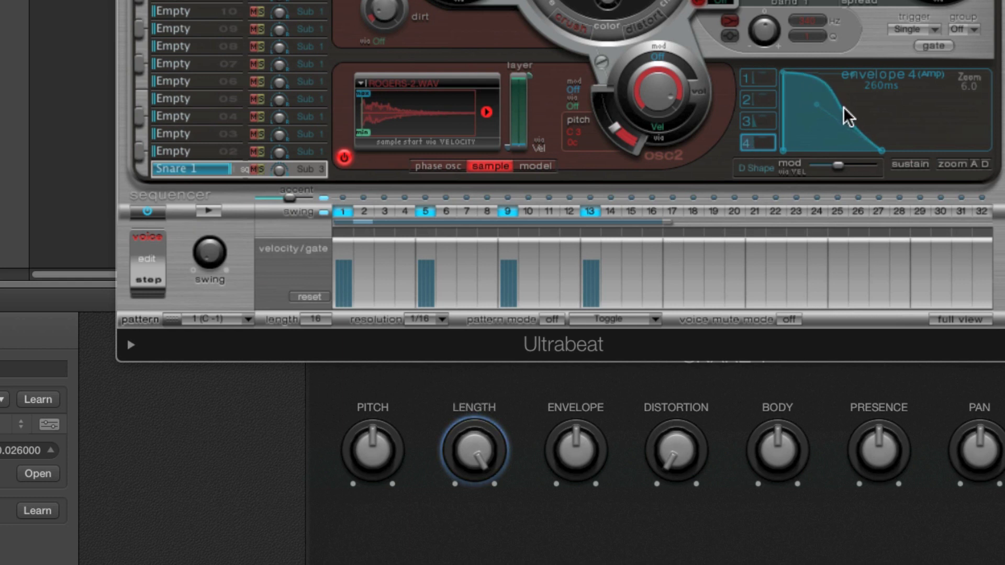
{"action": "mouse_move", "coordinate": [879, 144]}
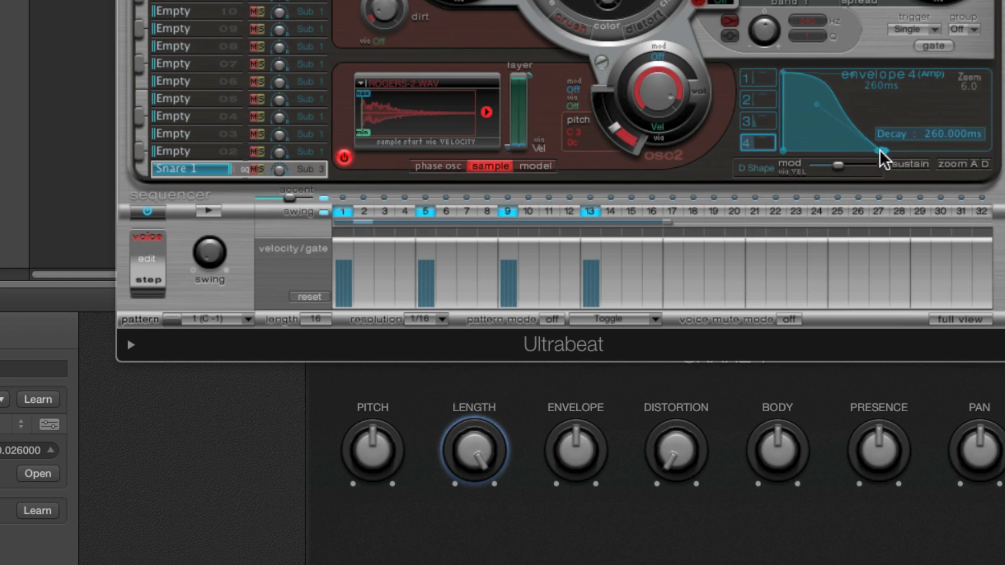
{"action": "left_click", "coordinate": [474, 453]}
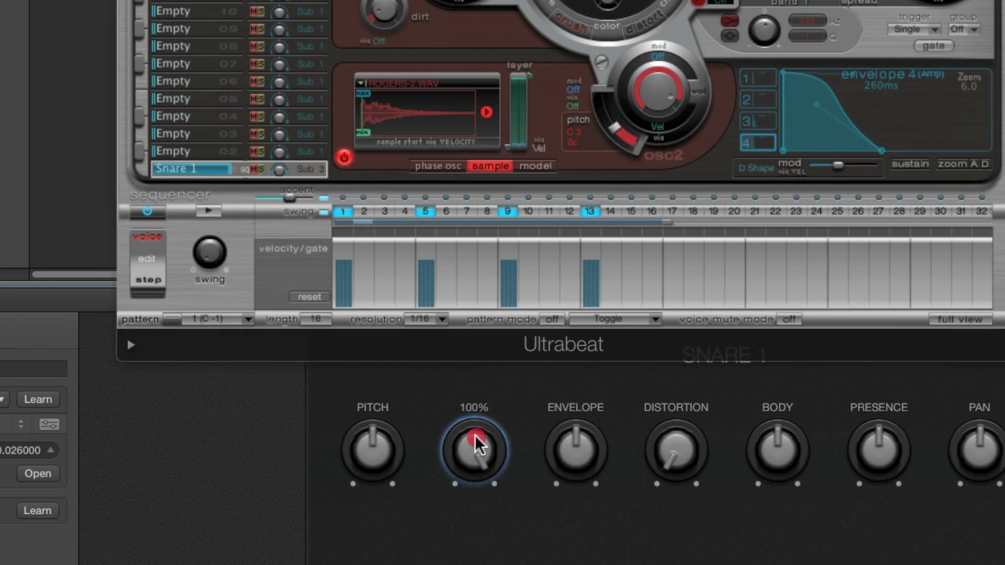
{"action": "mouse_move", "coordinate": [882, 152]}
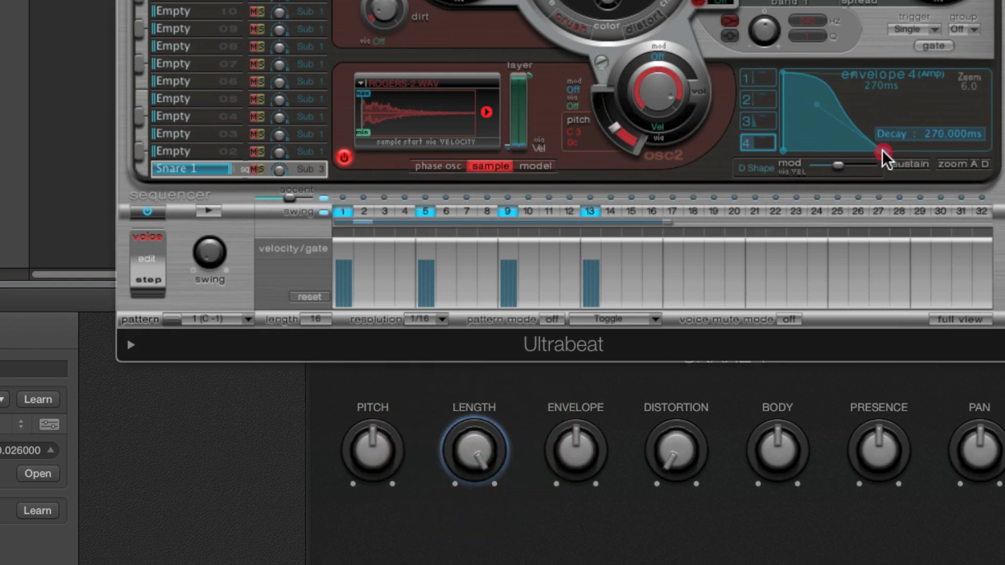
{"action": "left_click_drag", "start_coordinate": [882, 150], "coordinate": [888, 155]}
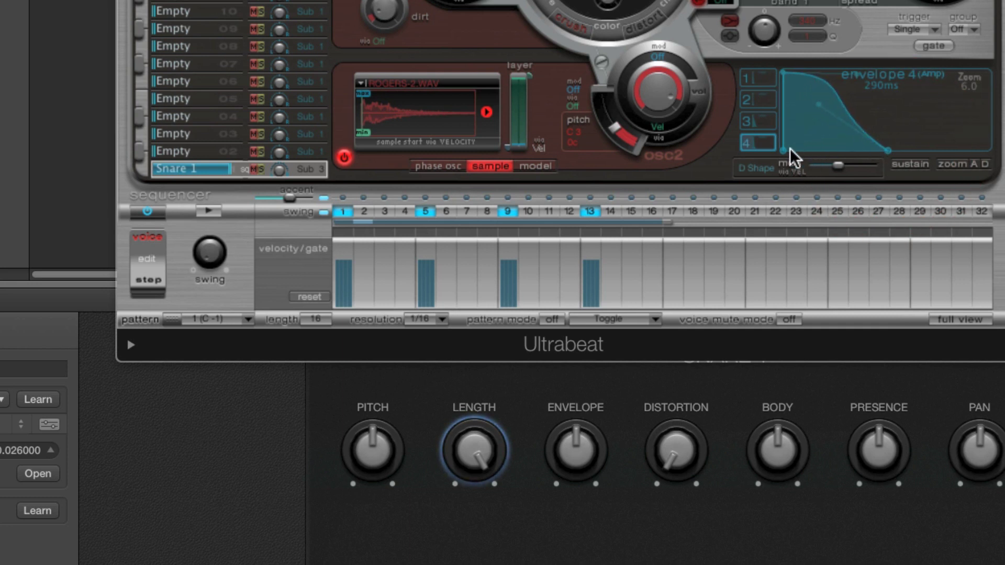
{"action": "mouse_move", "coordinate": [884, 156]}
{"action": "left_click", "coordinate": [887, 153]}
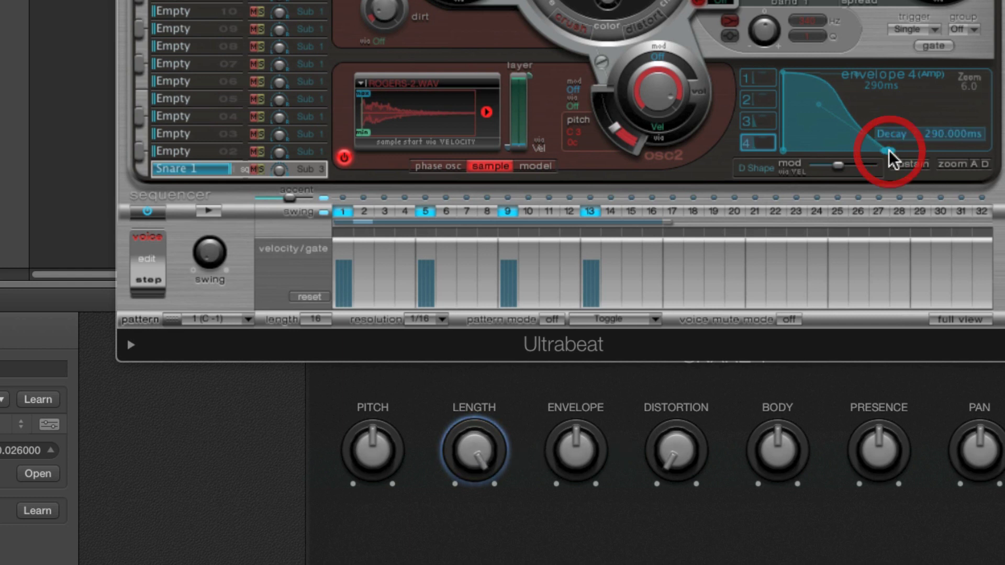
- Lengthen envelope 4's decay to 360 ms in the envelope display and audition it with the pattern playing
{"action": "left_click", "coordinate": [212, 211]}
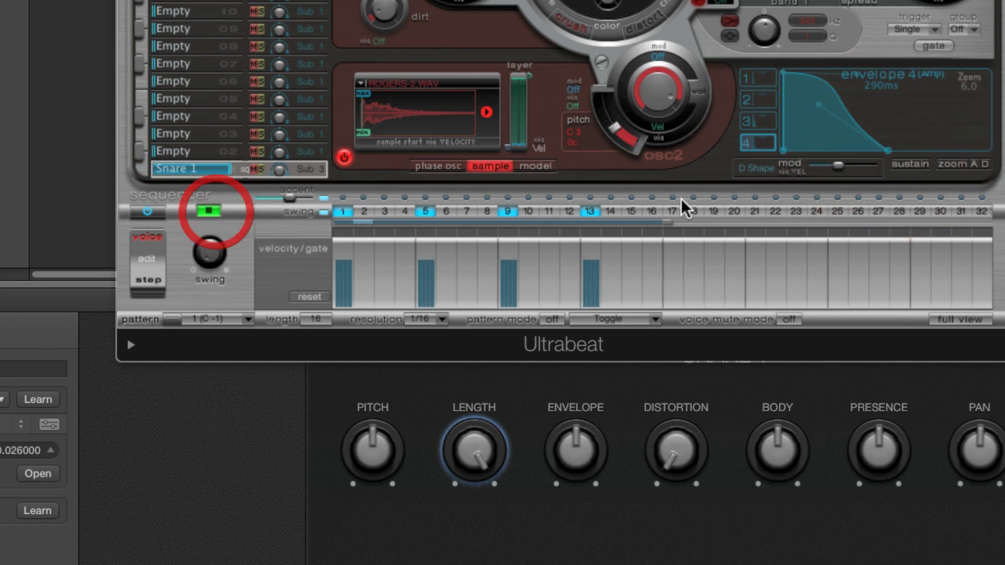
{"action": "left_click_drag", "start_coordinate": [888, 151], "coordinate": [902, 153]}
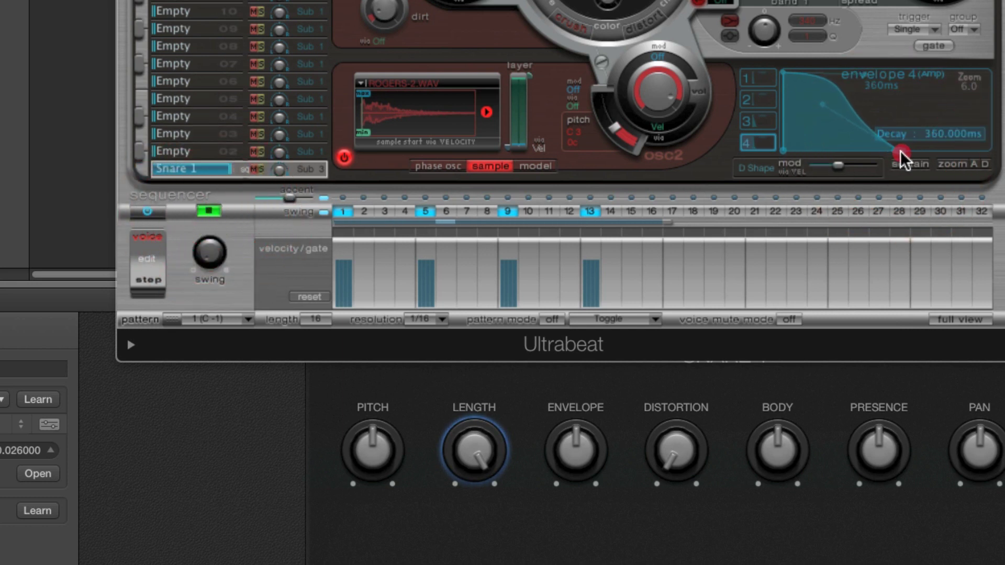
{"action": "left_click", "coordinate": [207, 212]}
{"action": "mouse_move", "coordinate": [896, 153]}
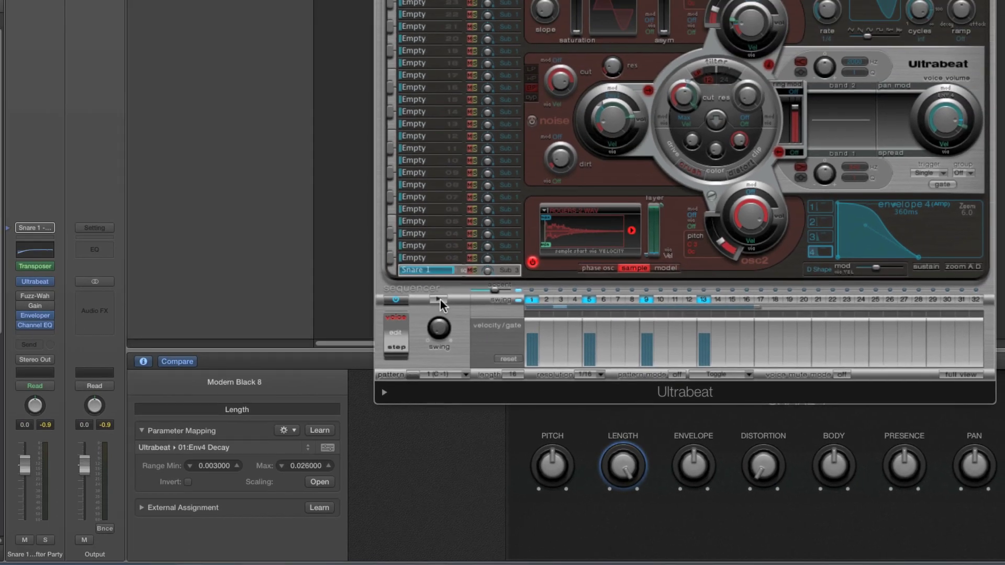
{"action": "left_click", "coordinate": [208, 210]}
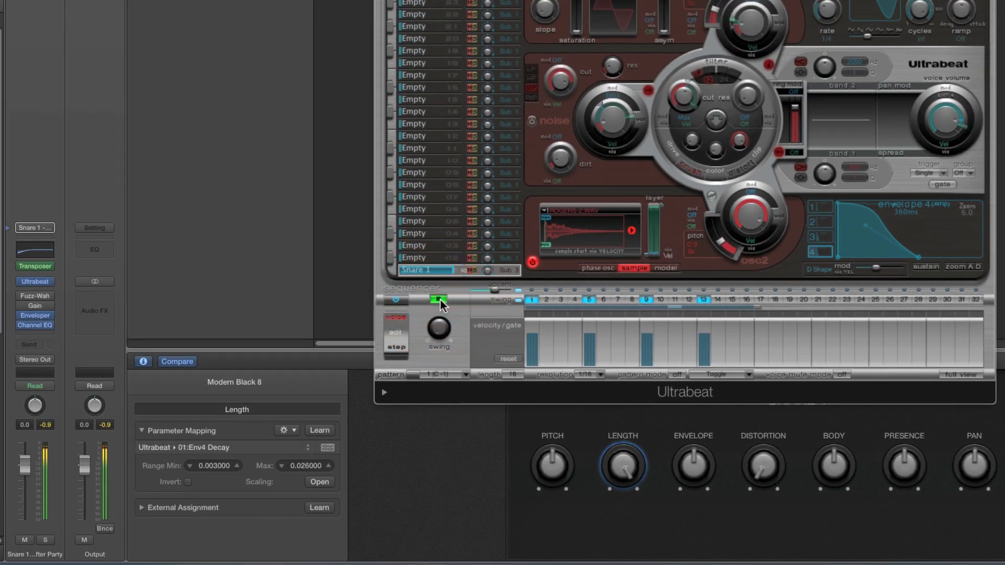
{"action": "left_click", "coordinate": [439, 300]}
- Set the Length control's Env4 Decay mapping maximum to 0.036 and turn Length to 100%
{"action": "left_click", "coordinate": [305, 465]}
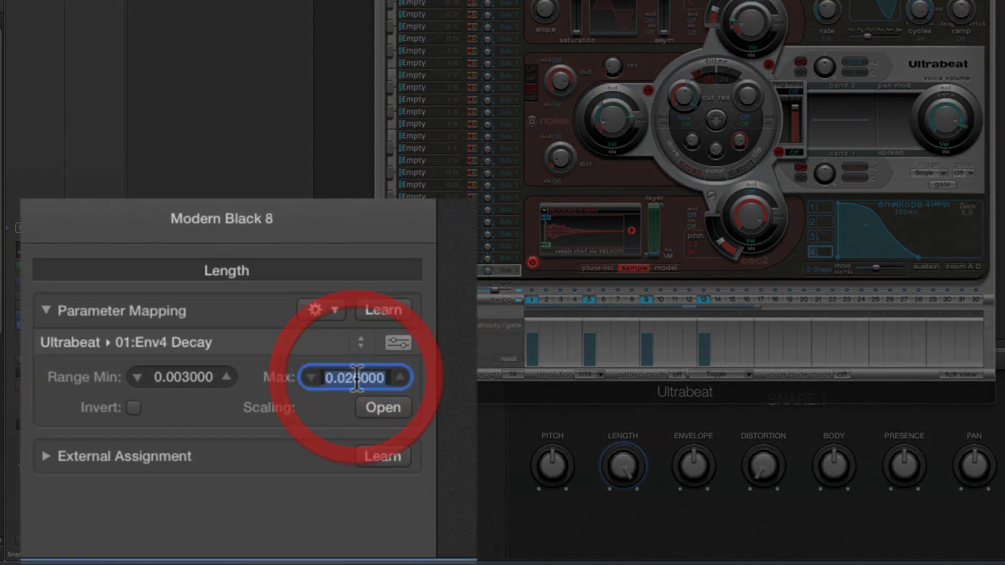
{"action": "type", "text": "0.036"}
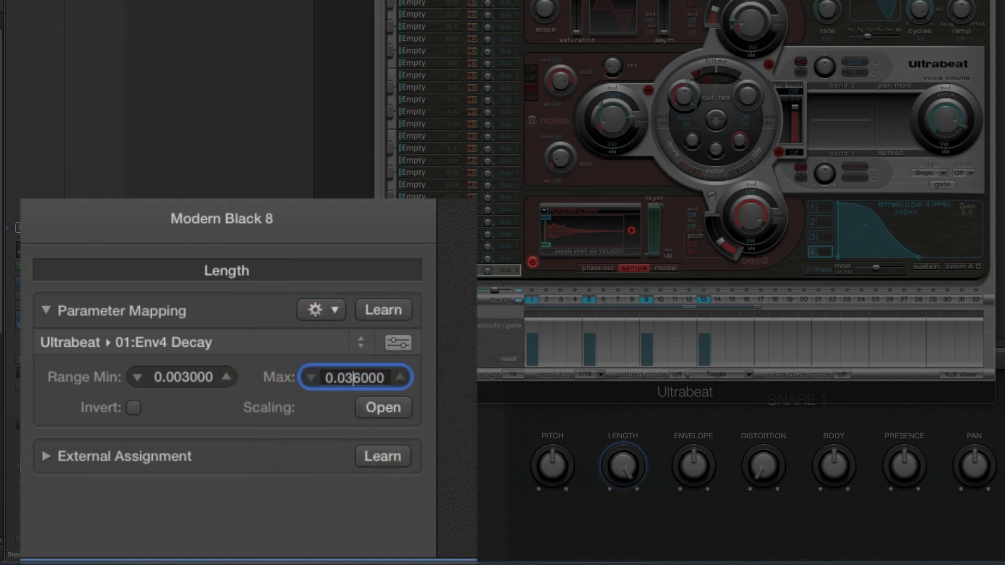
{"action": "key", "text": "Return"}
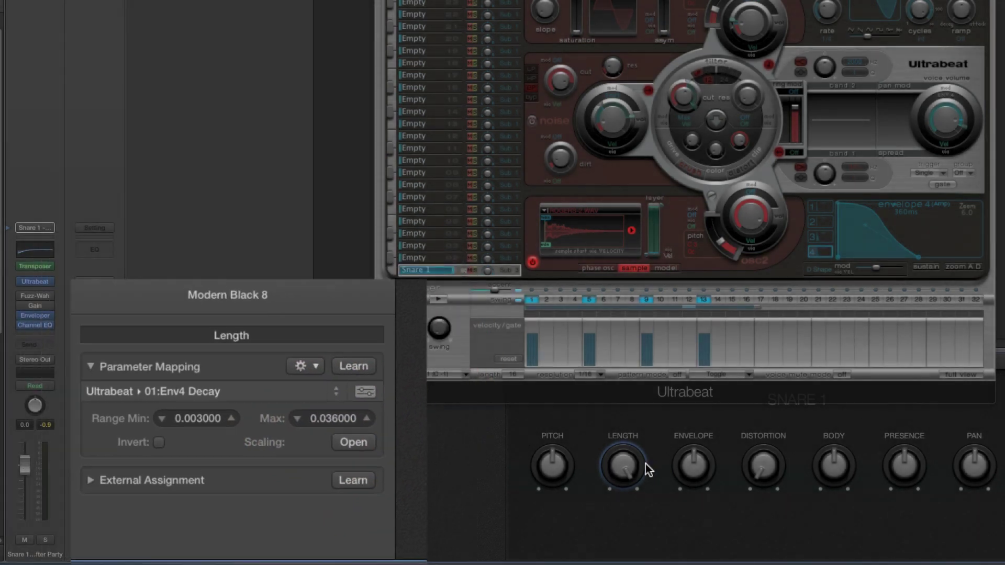
{"action": "left_click_drag", "start_coordinate": [618, 463], "coordinate": [611, 425]}
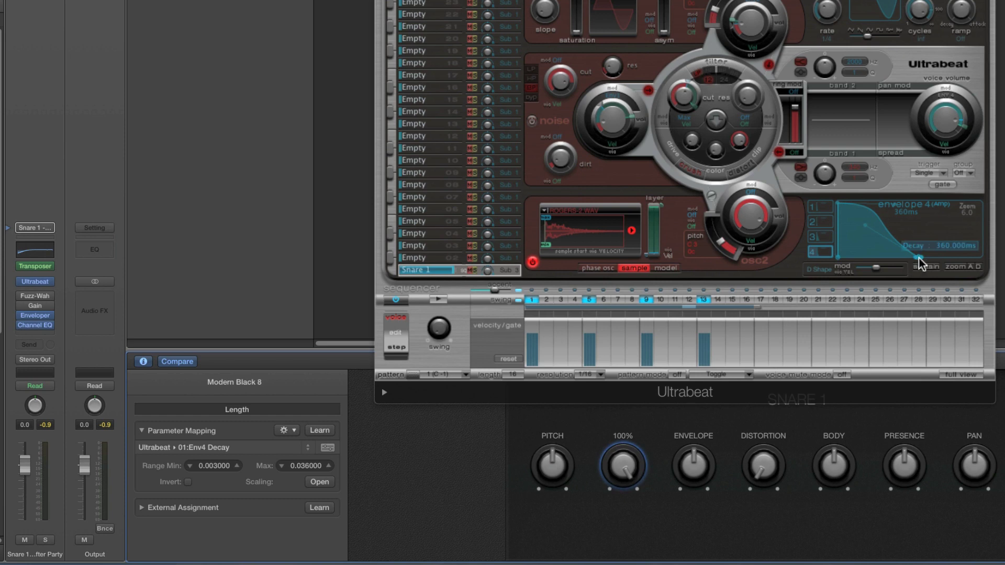
- Audition the Length range by playing the pattern at the maximum, around 44% and the minimum
{"action": "left_click", "coordinate": [437, 301]}
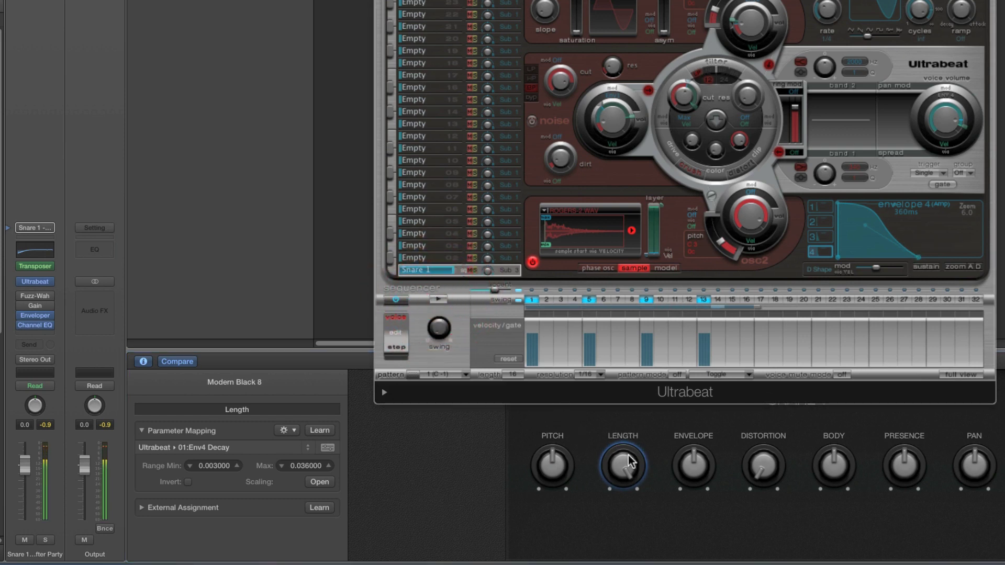
{"action": "mouse_move", "coordinate": [622, 462]}
{"action": "left_mouse_down"}
{"action": "mouse_move", "coordinate": [610, 474]}
{"action": "mouse_move", "coordinate": [615, 465]}
{"action": "mouse_move", "coordinate": [621, 471]}
{"action": "mouse_move", "coordinate": [622, 501]}
{"action": "mouse_move", "coordinate": [613, 457]}
{"action": "mouse_move", "coordinate": [618, 476]}
{"action": "left_mouse_up"}
{"action": "left_click", "coordinate": [438, 301]}
{"action": "left_click", "coordinate": [440, 300]}
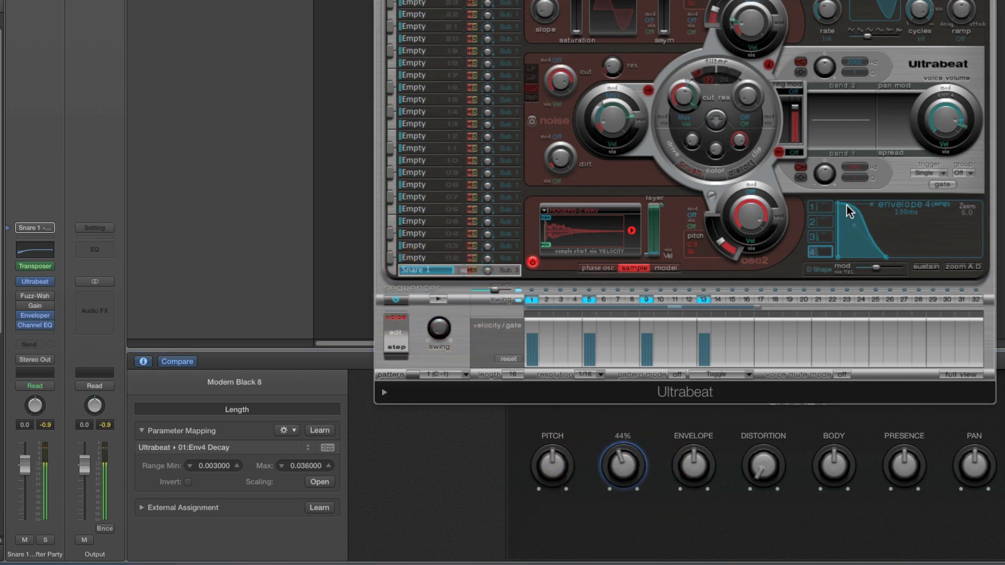
{"action": "left_click", "coordinate": [439, 300]}
{"action": "left_click_drag", "start_coordinate": [610, 473], "coordinate": [646, 516]}
{"action": "left_click", "coordinate": [439, 300]}
{"action": "left_click", "coordinate": [620, 473]}
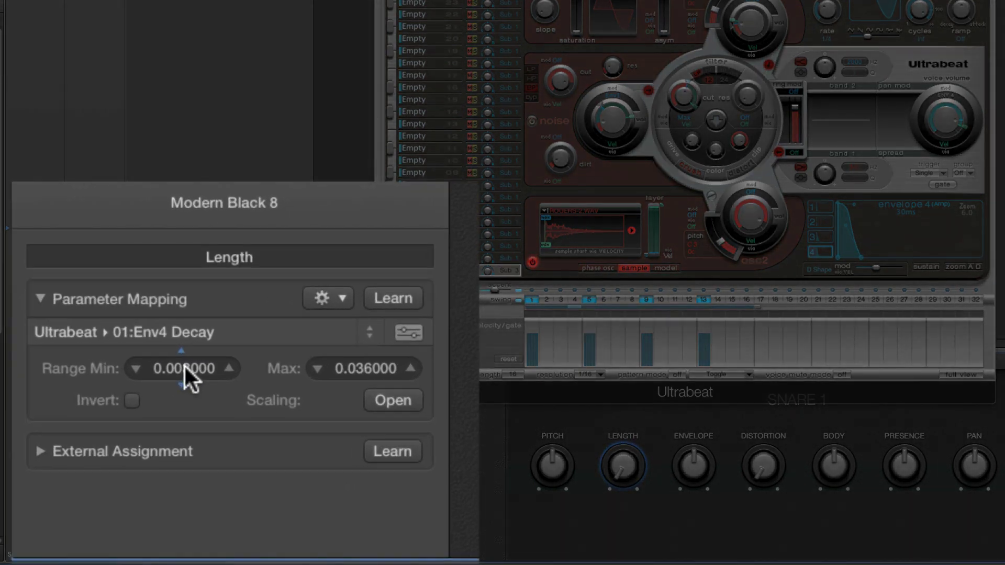
- Audition the shortest Length setting and raise the Env4 Decay mapping's range minimum to 0.008
{"action": "double_click", "coordinate": [185, 366]}
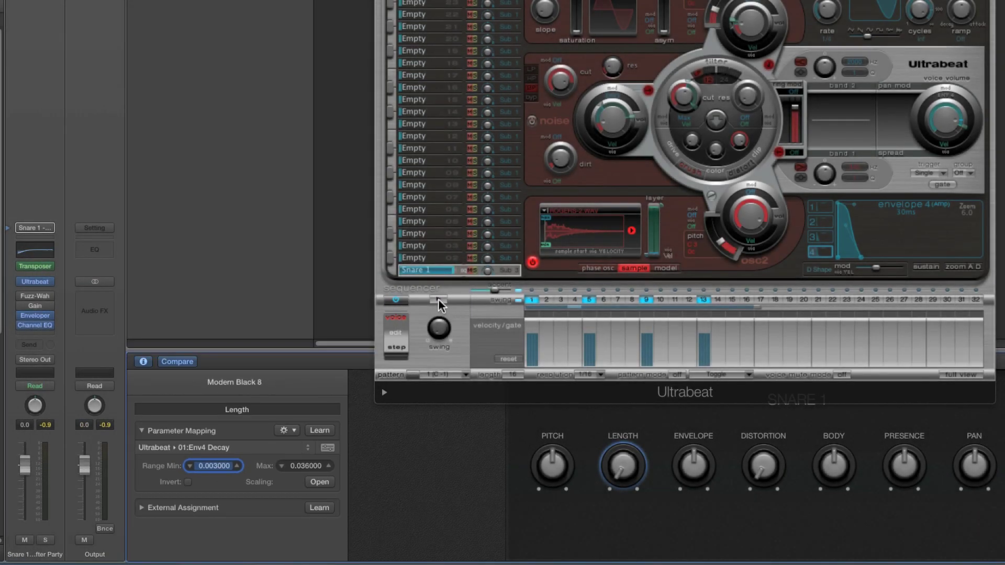
{"action": "left_click", "coordinate": [439, 300]}
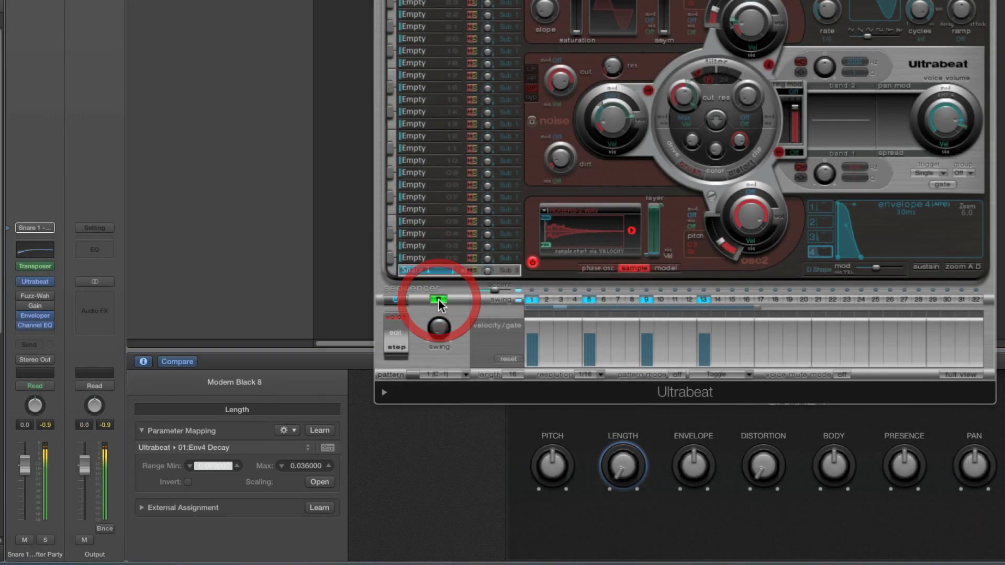
{"action": "left_click", "coordinate": [439, 300]}
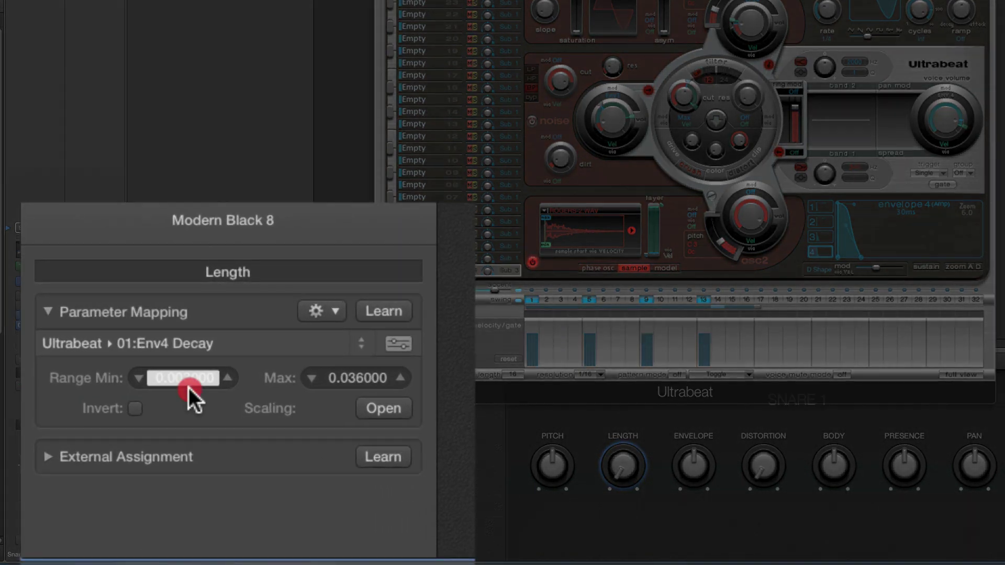
{"action": "left_click", "coordinate": [216, 466]}
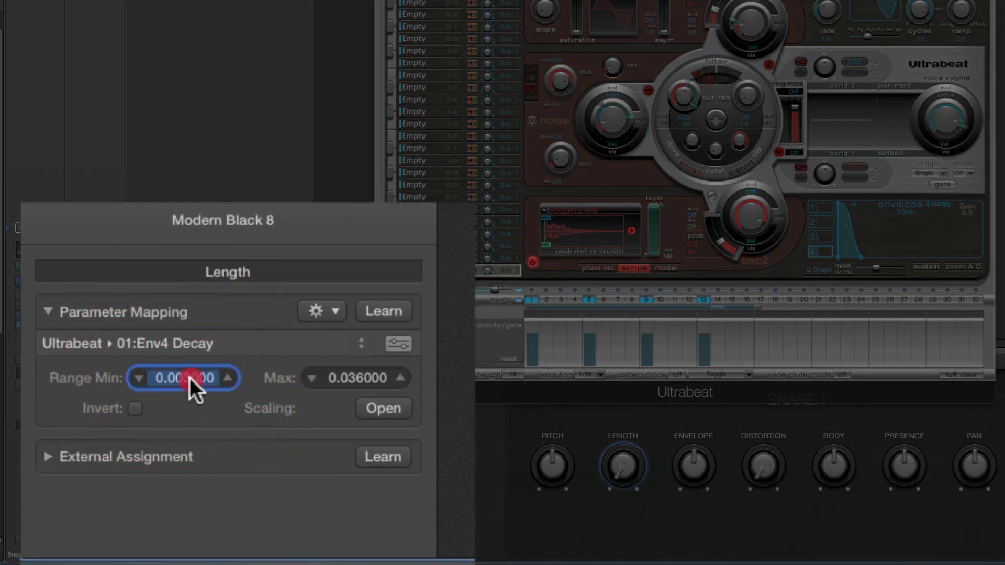
{"action": "left_click", "coordinate": [189, 377]}
{"action": "left_click", "coordinate": [188, 388]}
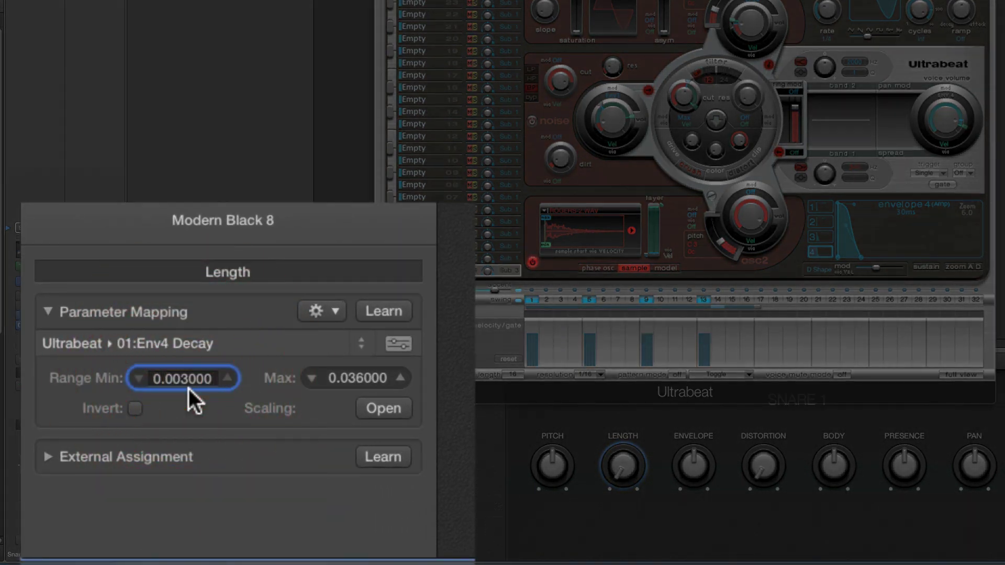
{"action": "key", "text": "BackSpace"}
{"action": "type", "text": "8"}
{"action": "key", "text": "Return"}
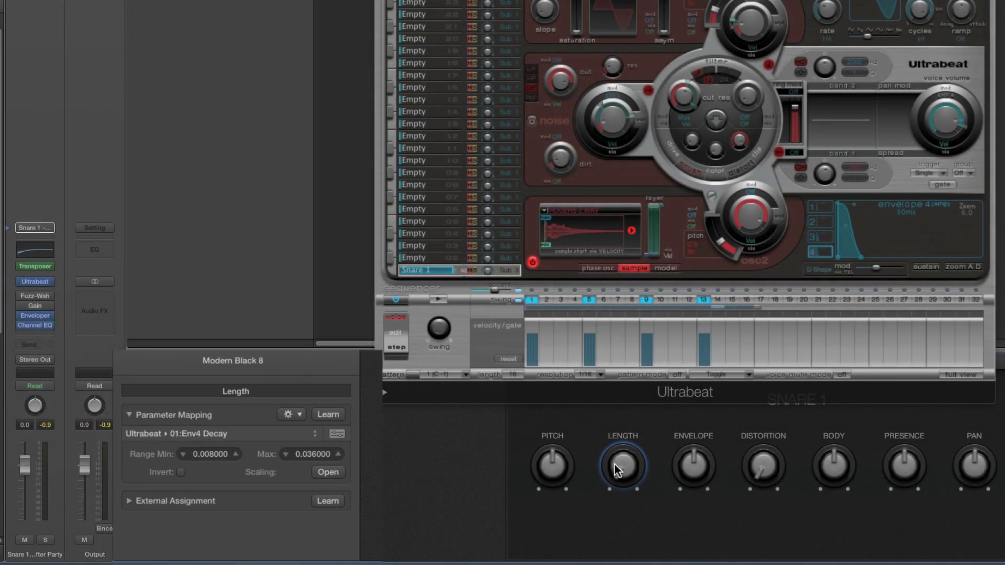
{"action": "left_click_drag", "start_coordinate": [622, 465], "coordinate": [619, 448]}
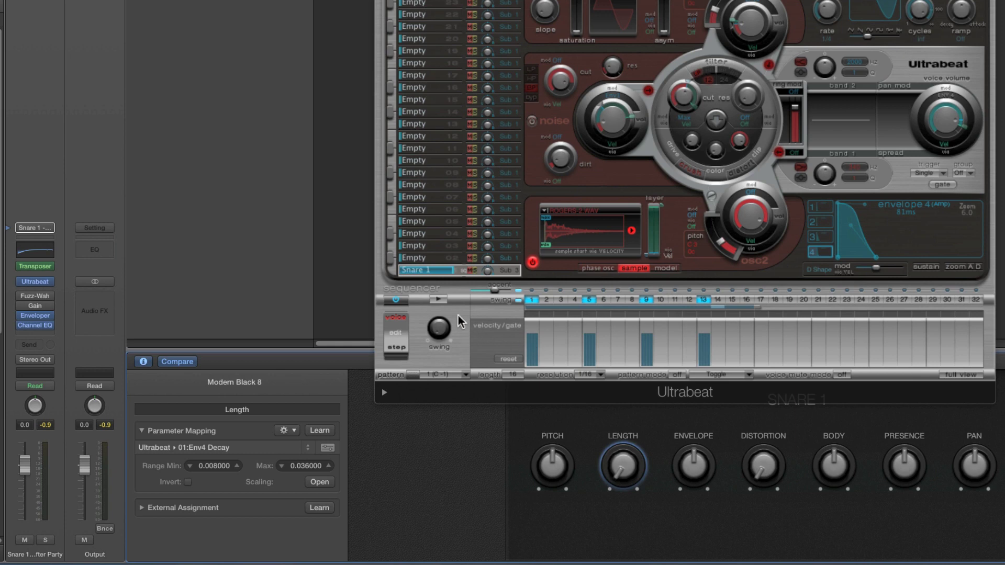
- Audition the new shortest decay, raise Length to 100% and play the pattern again
{"action": "left_click", "coordinate": [441, 301]}
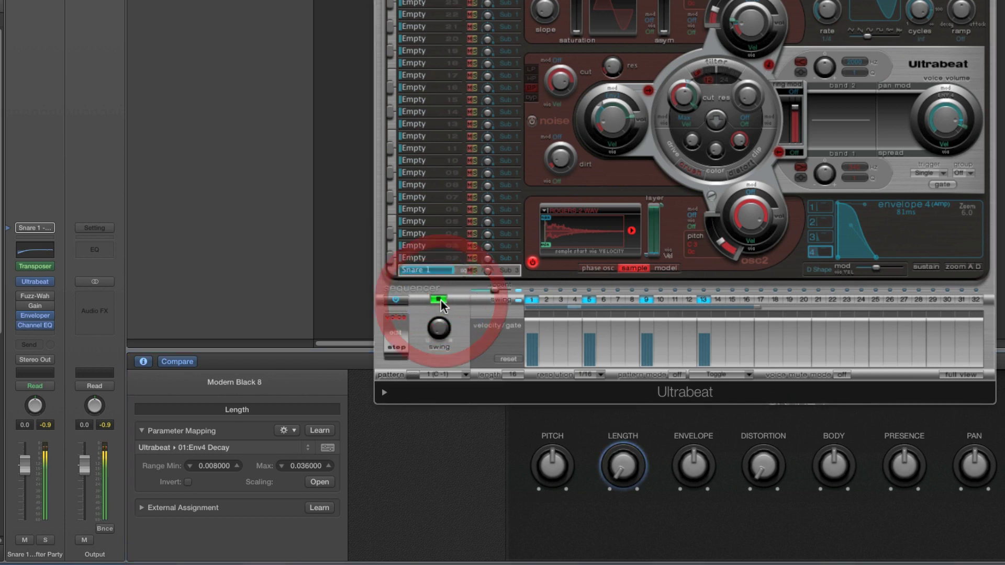
{"action": "left_click", "coordinate": [441, 302]}
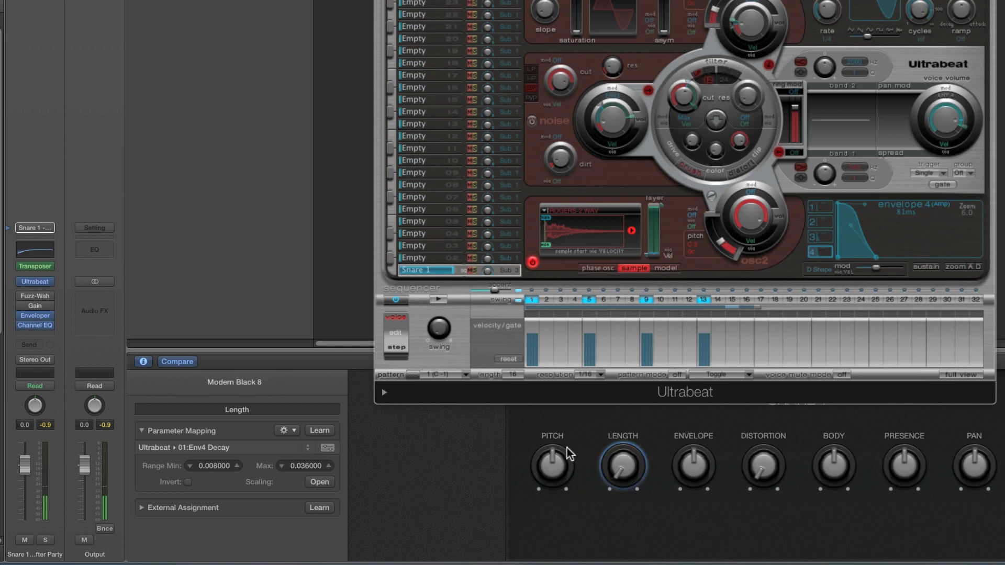
{"action": "left_click_drag", "start_coordinate": [623, 466], "coordinate": [606, 259]}
{"action": "mouse_move", "coordinate": [917, 262]}
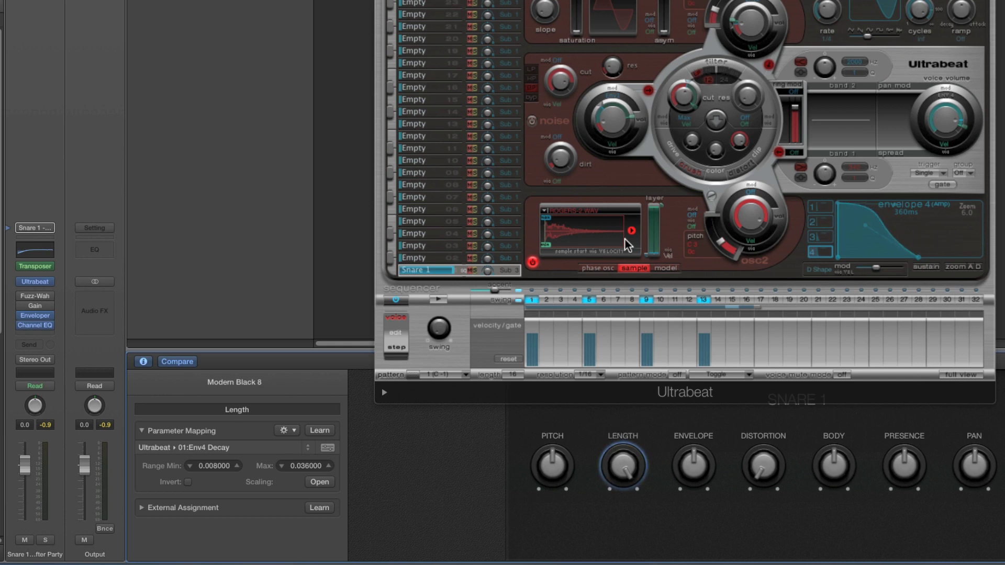
{"action": "left_click", "coordinate": [436, 300]}
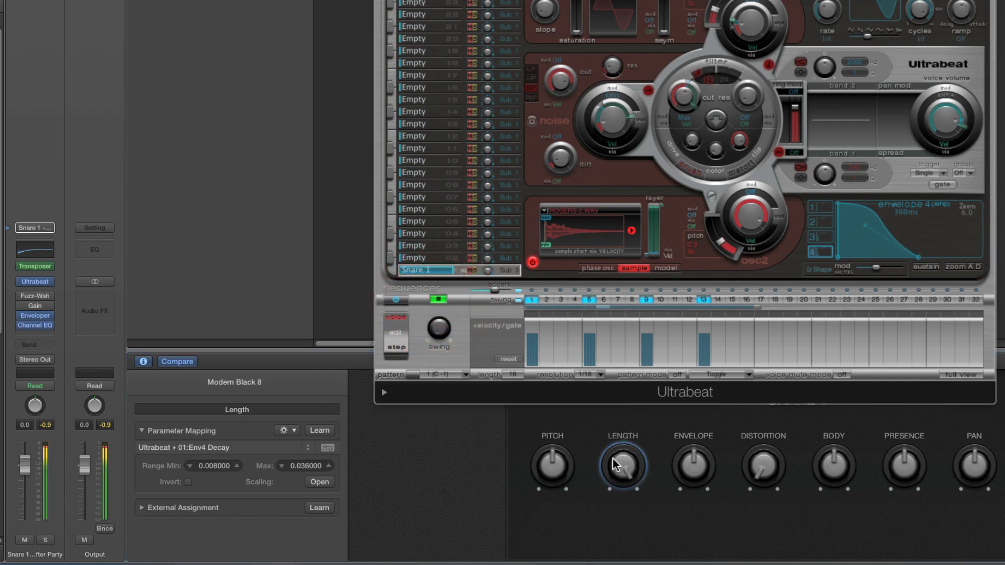
{"action": "left_click_drag", "start_coordinate": [621, 463], "coordinate": [605, 314]}
{"action": "left_click", "coordinate": [435, 301]}
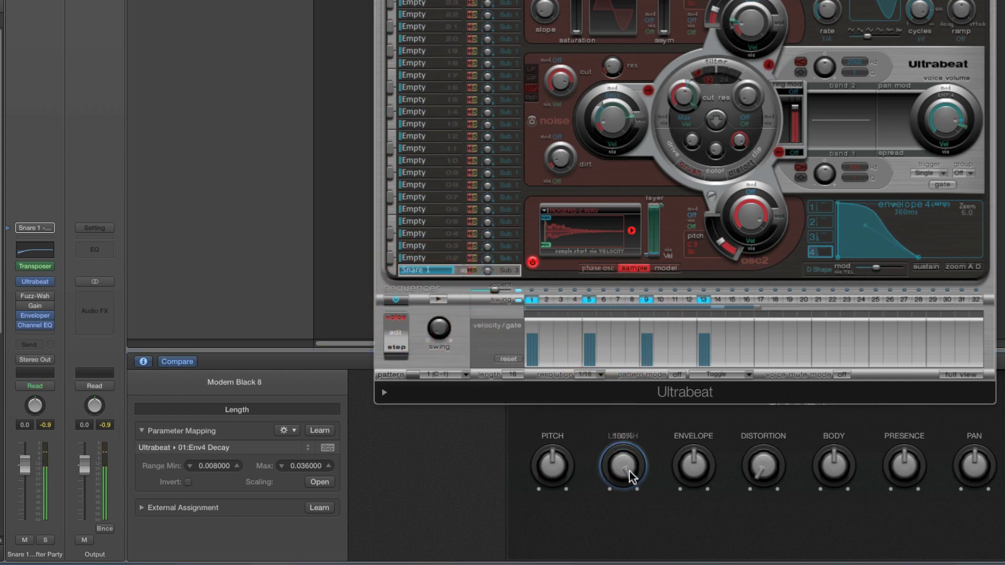
- Audition the Pitch smart control up to about D#4 with the pattern playing, then reset it to its default
{"action": "left_click", "coordinate": [553, 466]}
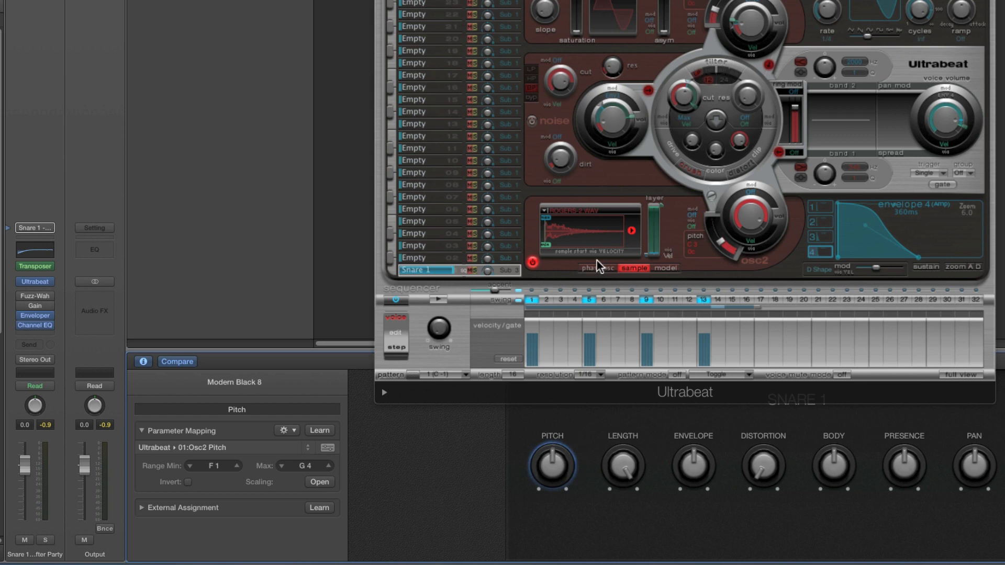
{"action": "left_click", "coordinate": [439, 299]}
{"action": "left_click_drag", "start_coordinate": [543, 488], "coordinate": [539, 403]}
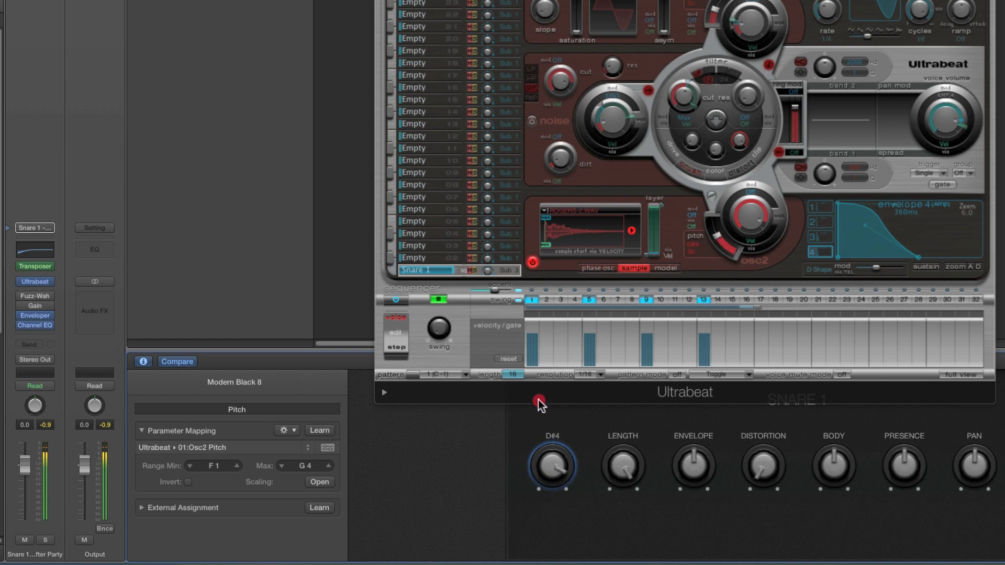
{"action": "left_click", "coordinate": [547, 461], "text": "alt"}
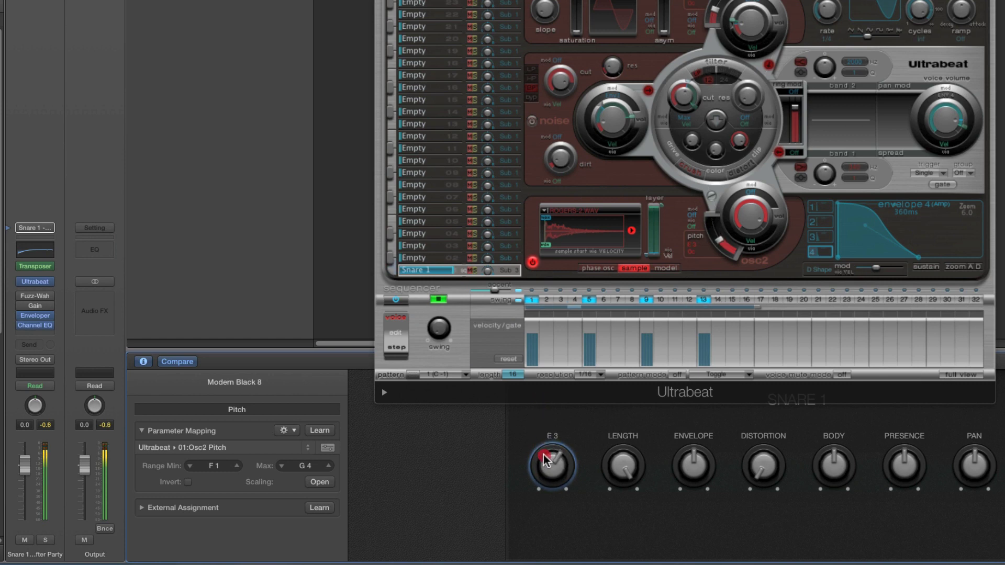
{"action": "left_click", "coordinate": [439, 300]}
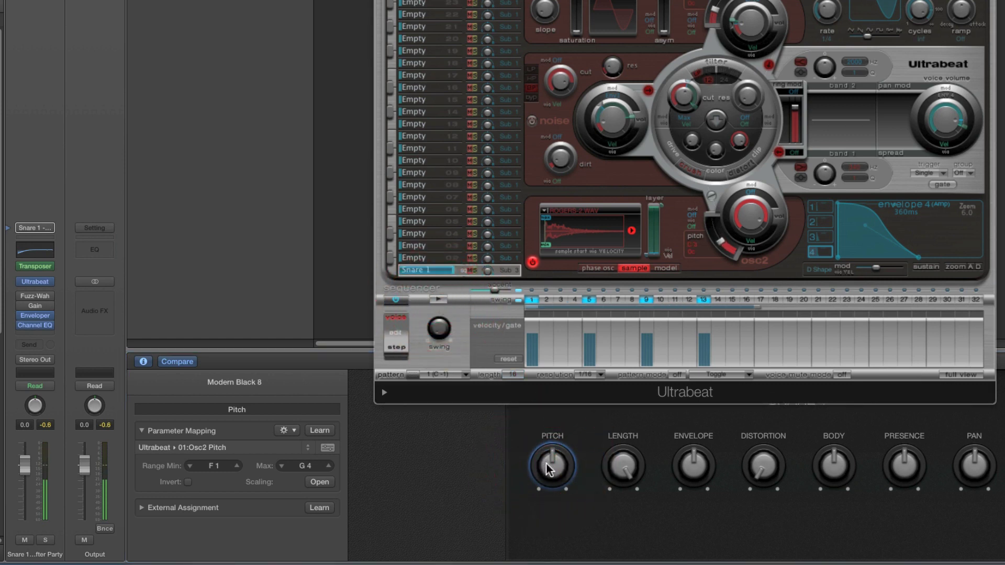
- Examine the Pitch control's Osc2 Pitch mapping, comparing its range minimum and maximum
{"action": "left_click", "coordinate": [214, 467]}
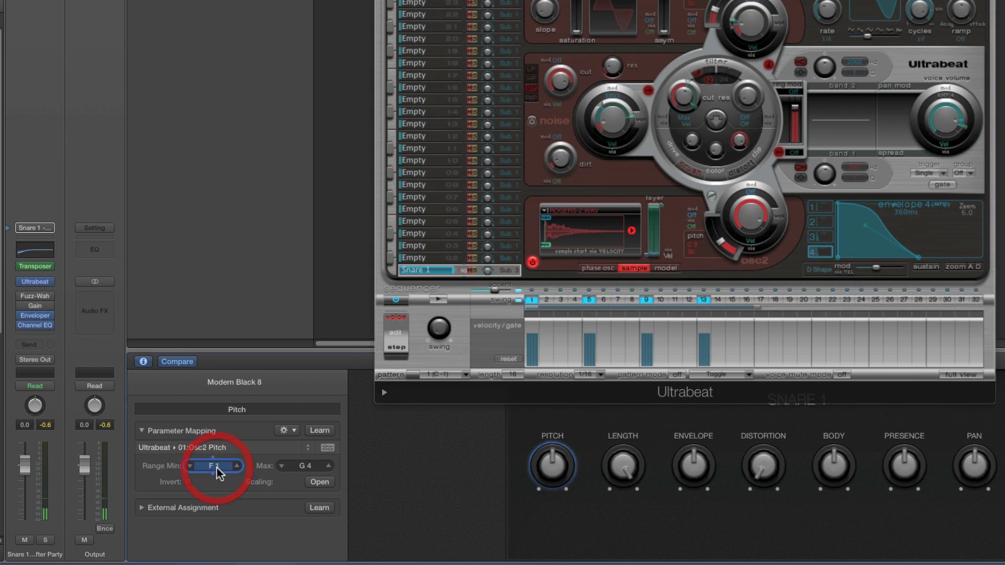
{"action": "left_click", "coordinate": [305, 471]}
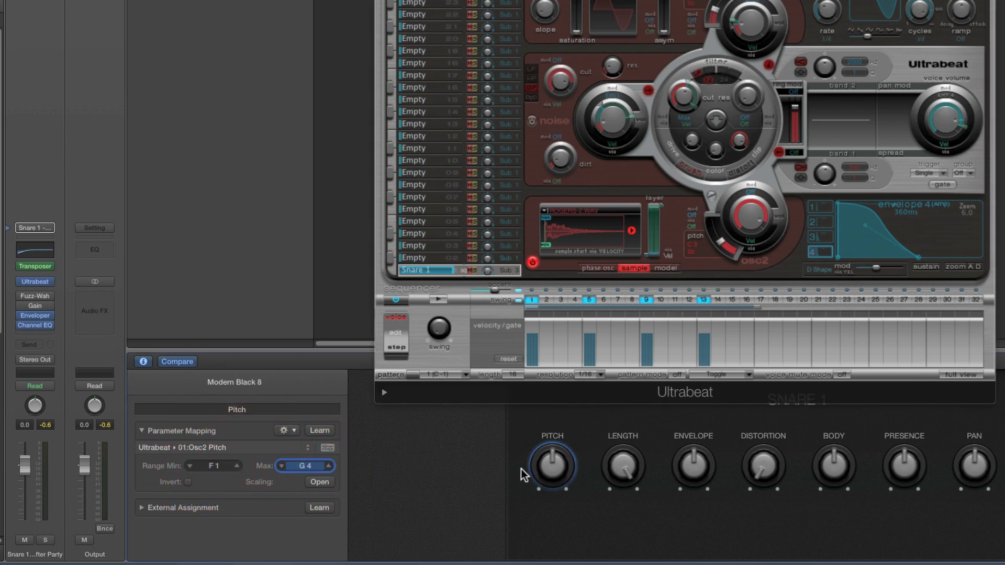
{"action": "left_click", "coordinate": [218, 466]}
{"action": "left_click", "coordinate": [306, 468]}
{"action": "left_click", "coordinate": [216, 471]}
{"action": "left_click", "coordinate": [308, 469]}
{"action": "left_click", "coordinate": [216, 470]}
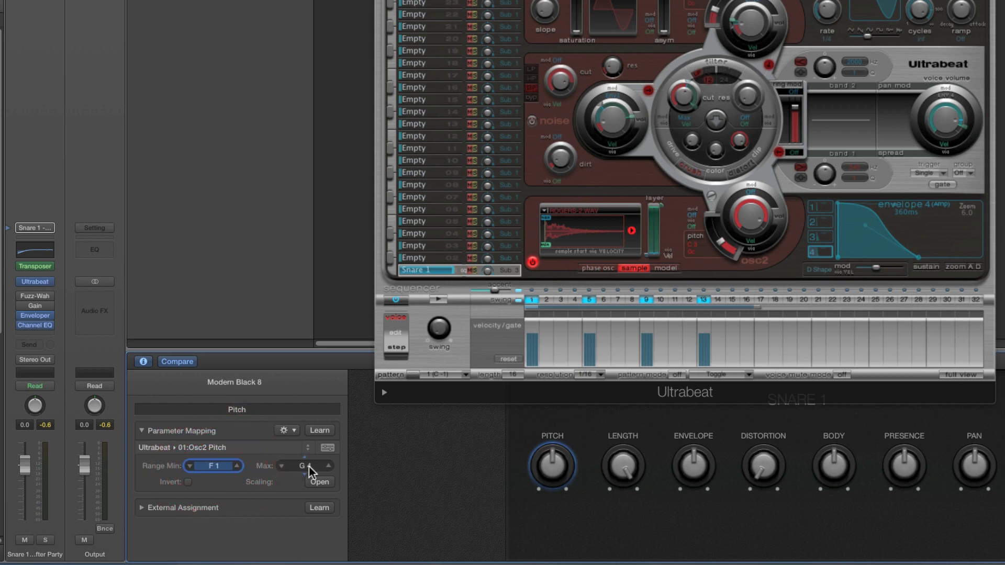
{"action": "left_click", "coordinate": [311, 470]}
{"action": "left_click", "coordinate": [219, 465]}
{"action": "left_click", "coordinate": [269, 508]}
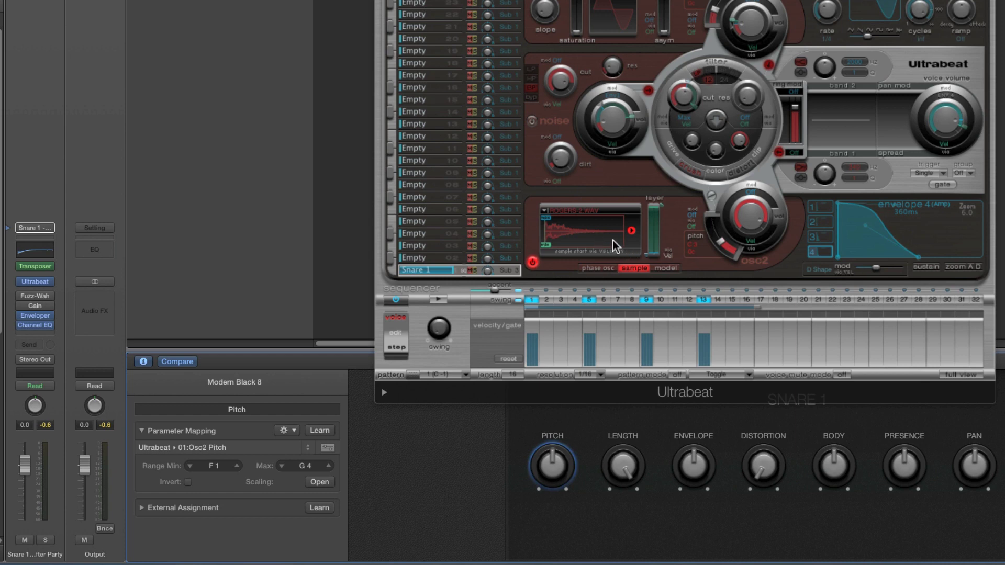
- Select the Length smart control again to review its Env4 Decay mapping, keeping it at 100%
{"action": "left_click", "coordinate": [617, 467]}
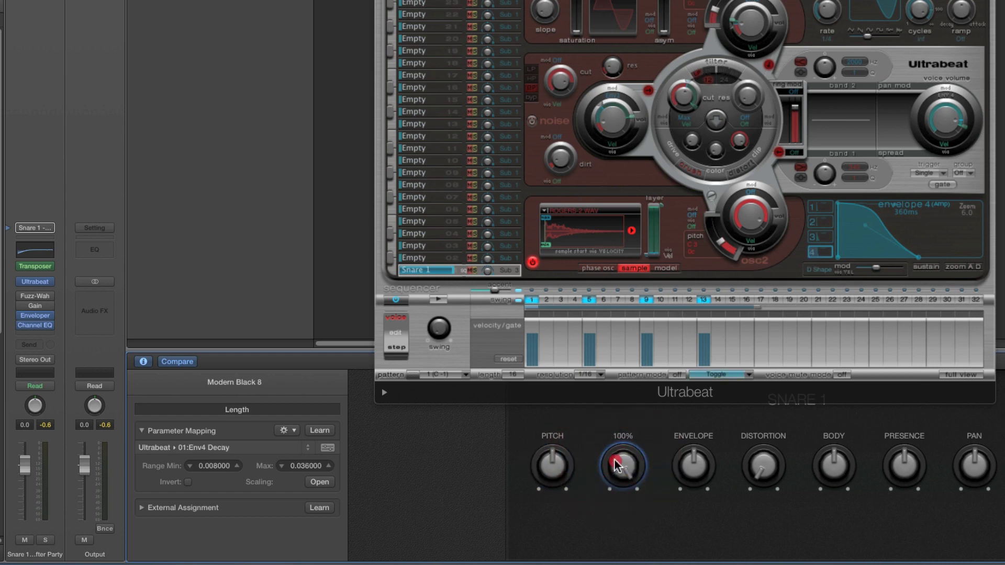
{"action": "mouse_move", "coordinate": [617, 466]}
{"action": "left_mouse_down"}
{"action": "mouse_move", "coordinate": [633, 520]}
{"action": "mouse_move", "coordinate": [598, 320]}
{"action": "mouse_move", "coordinate": [622, 474]}
{"action": "left_mouse_up"}
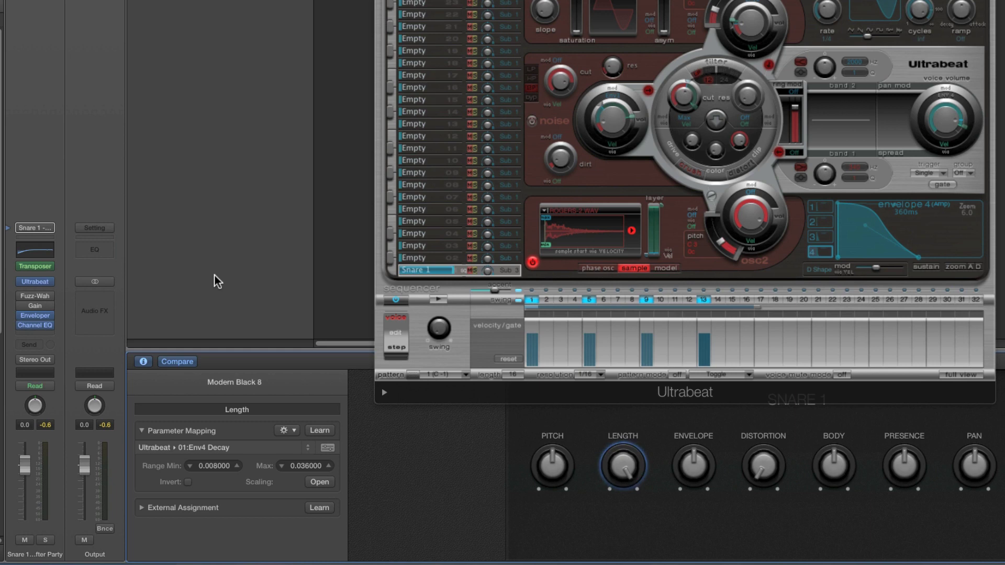
{"action": "mouse_move", "coordinate": [38, 317]}
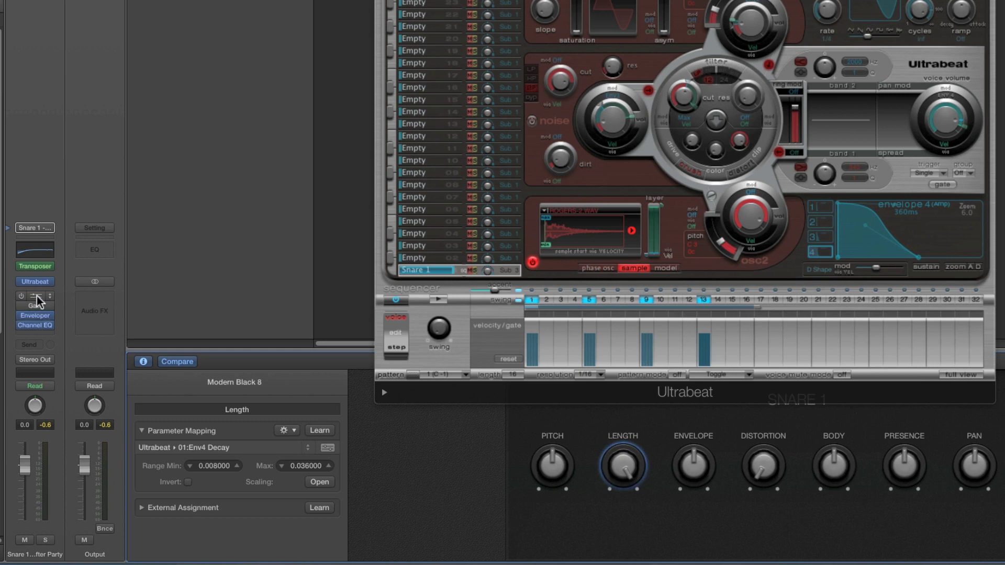